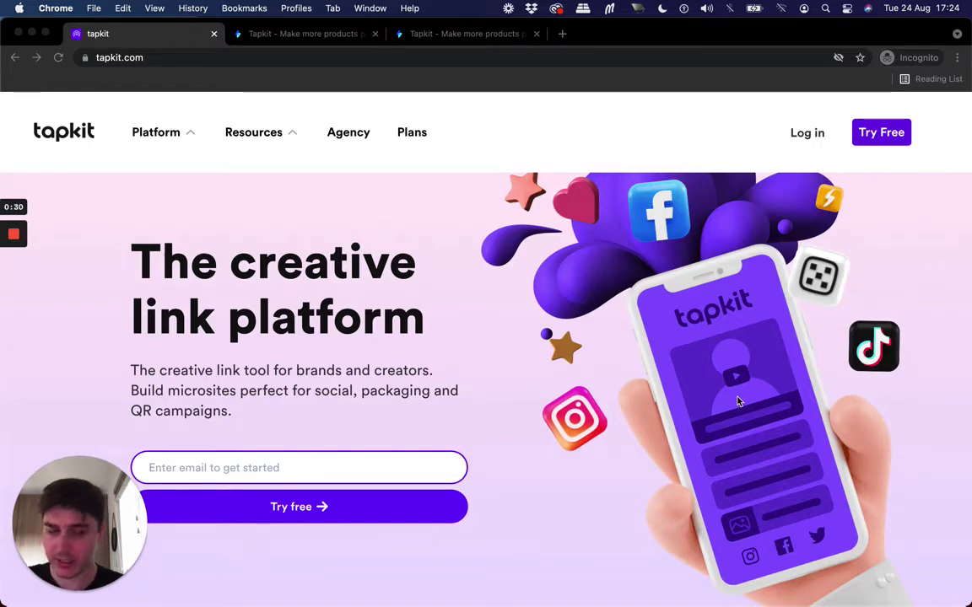
- Open tapkit's Free QR Code Generator and enter google.com as the website URL for a static QR code
scroll(737, 402, "down", 1)
scroll(590, 369, "up", 1)
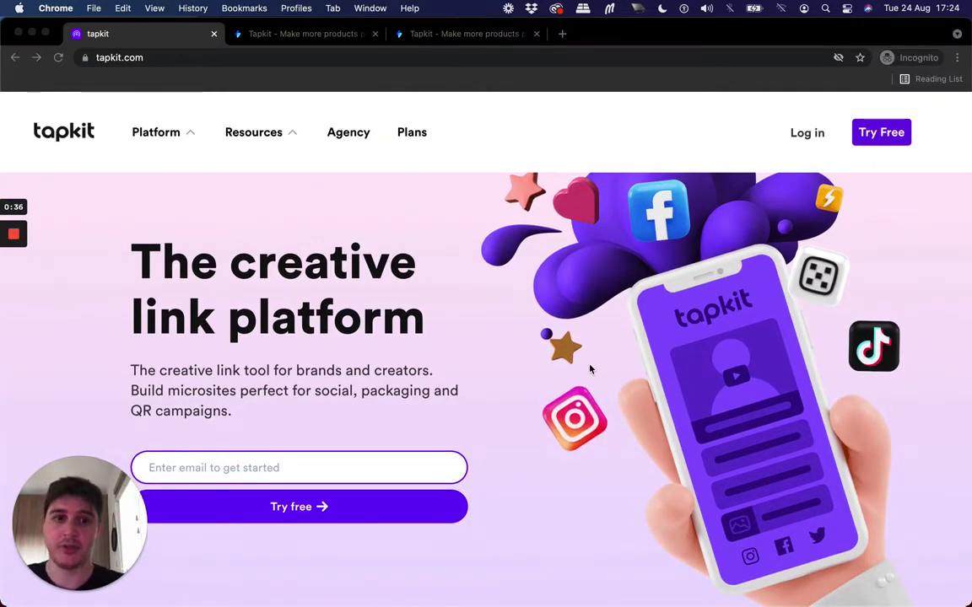
left_click(286, 141)
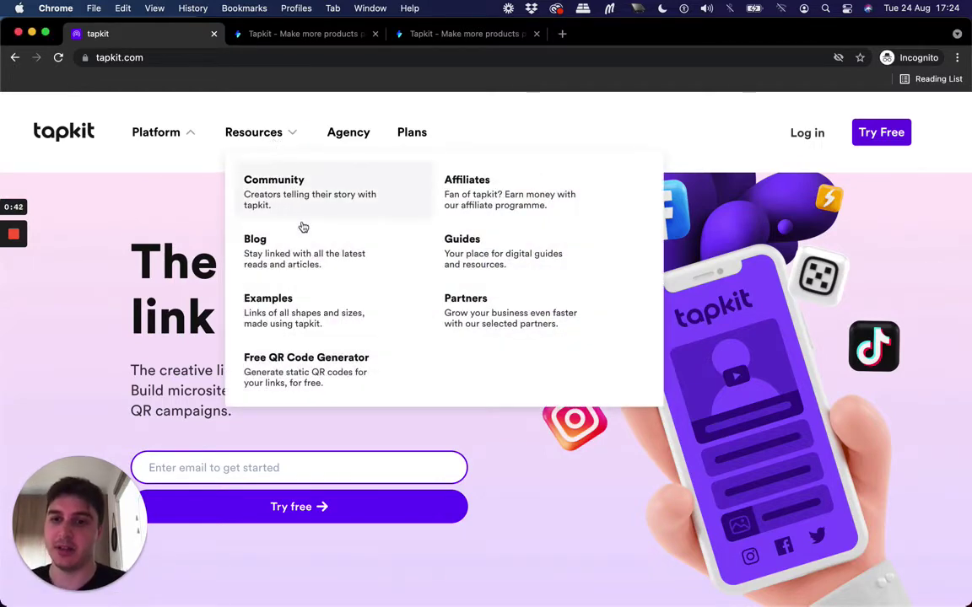
left_click(287, 132)
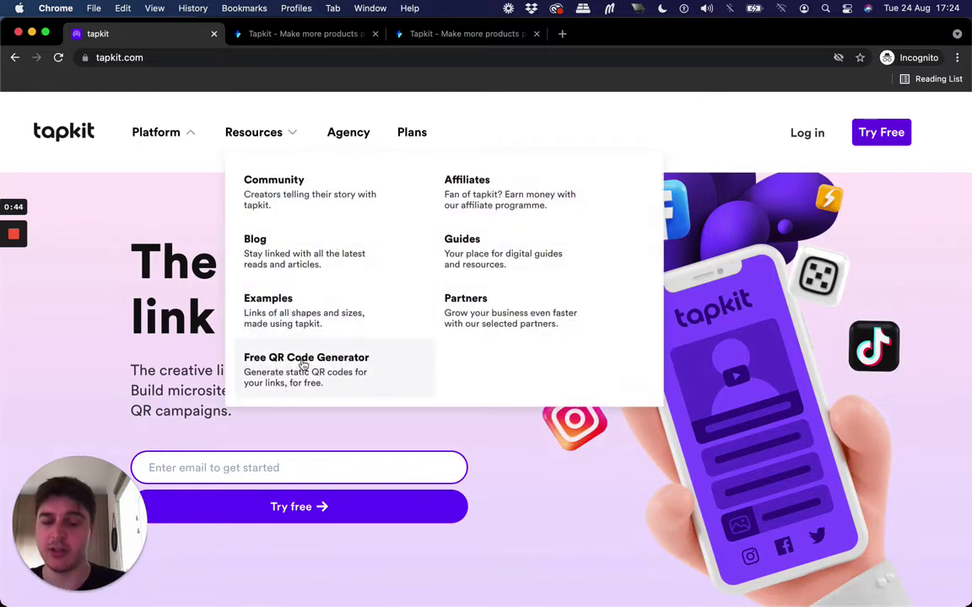
left_click(304, 363)
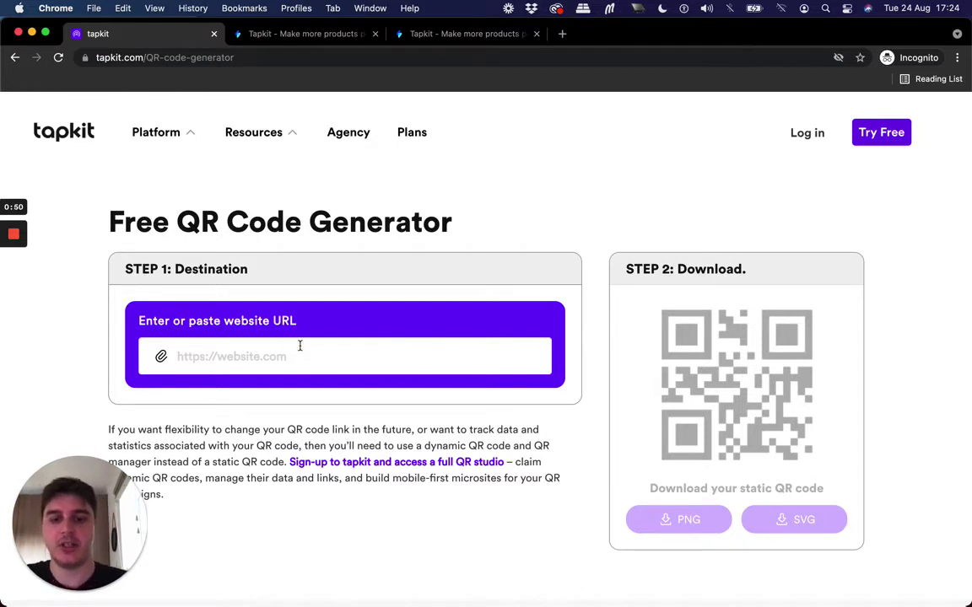
type("google.com")
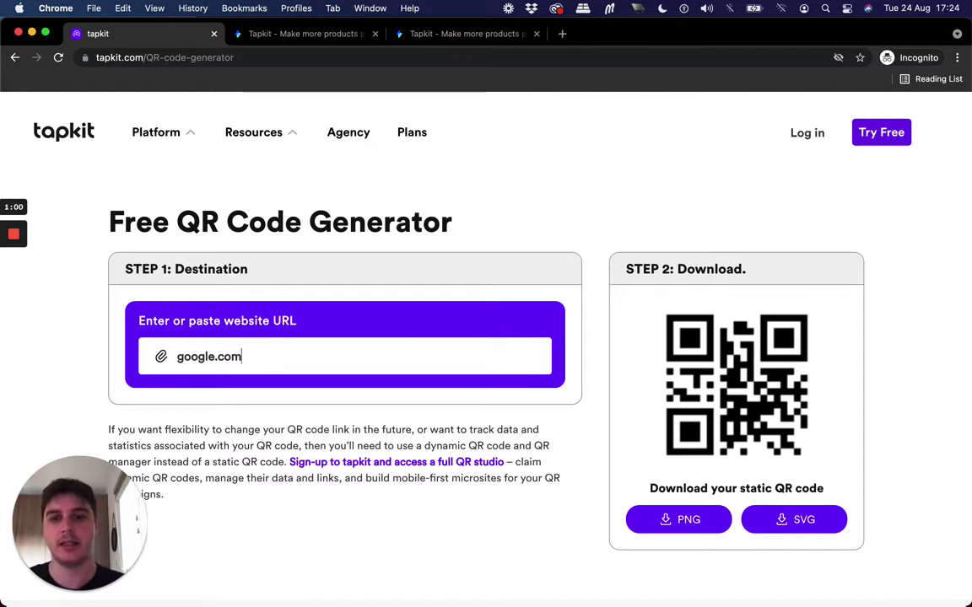
double_click(217, 357)
left_click(253, 358)
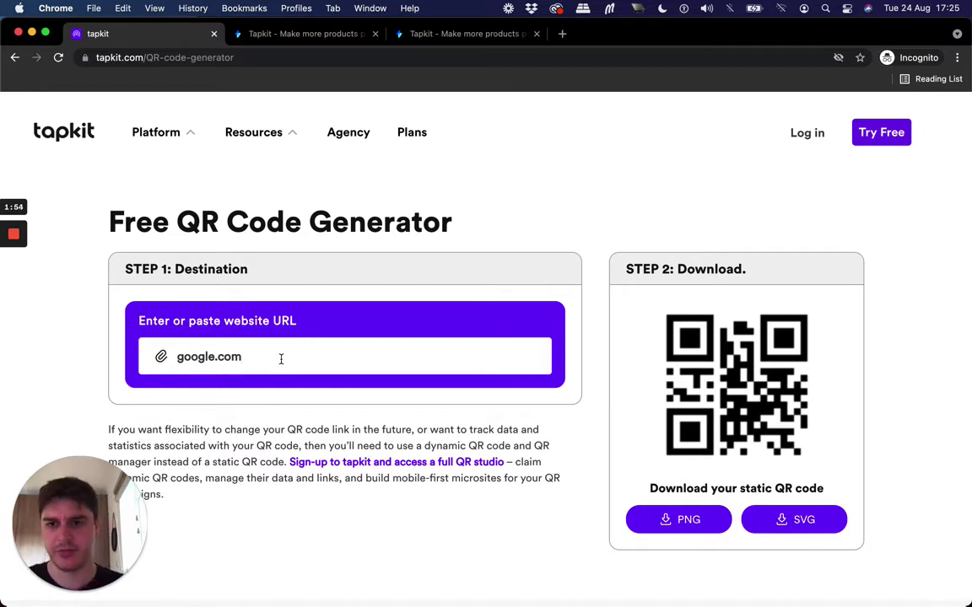
scroll(285, 337, "down", 2)
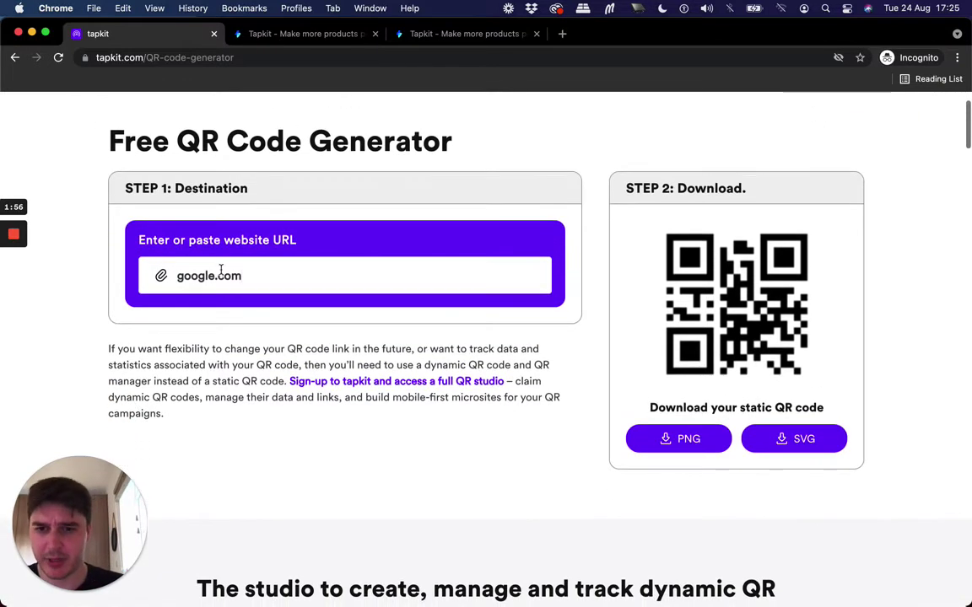
scroll(268, 187, "up", 2)
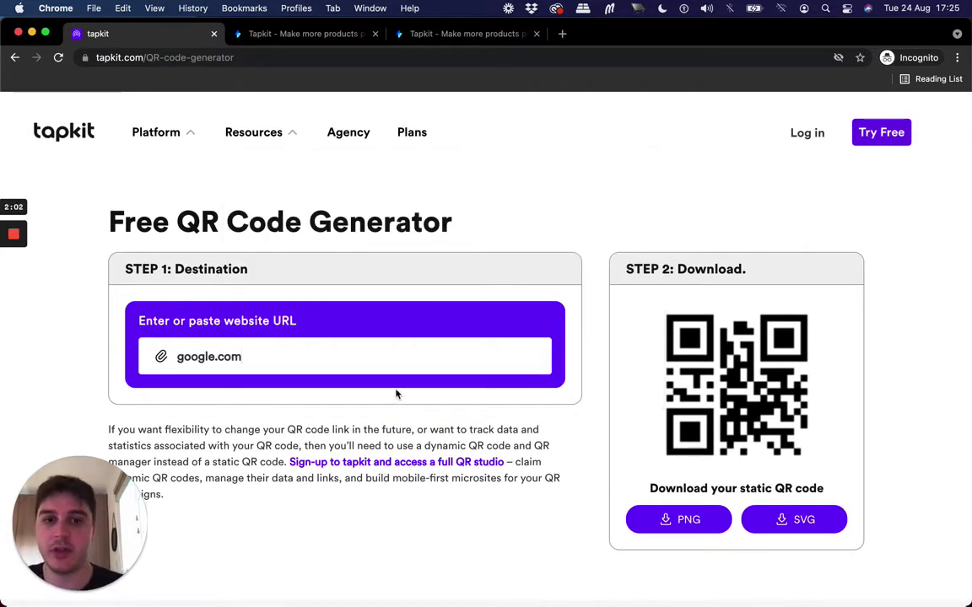
- In the tapkit projects list, view the static QR code and its link for the L'Oreal Retinol - How To Use project, and close it
left_click(314, 35)
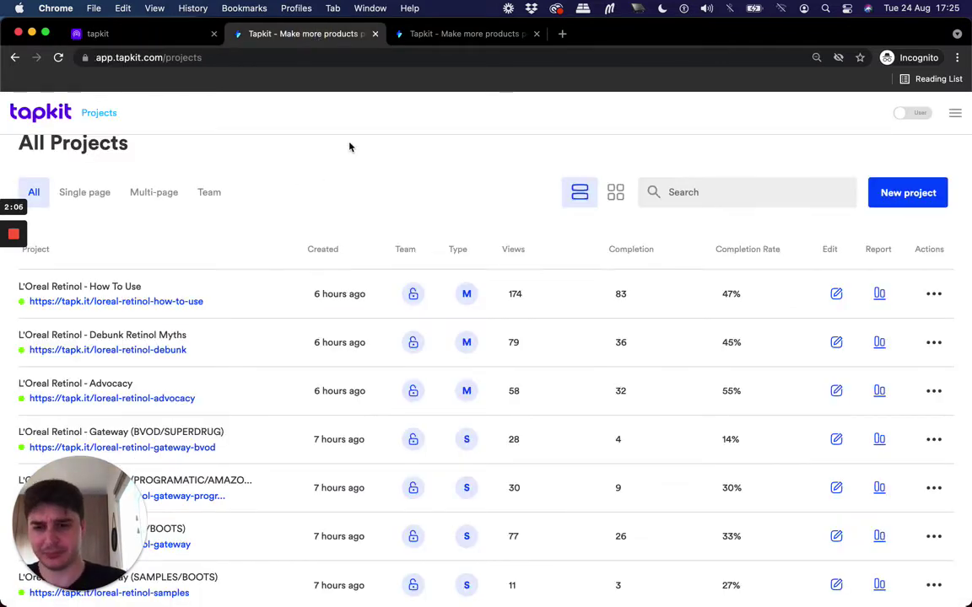
scroll(350, 165, "up", 2)
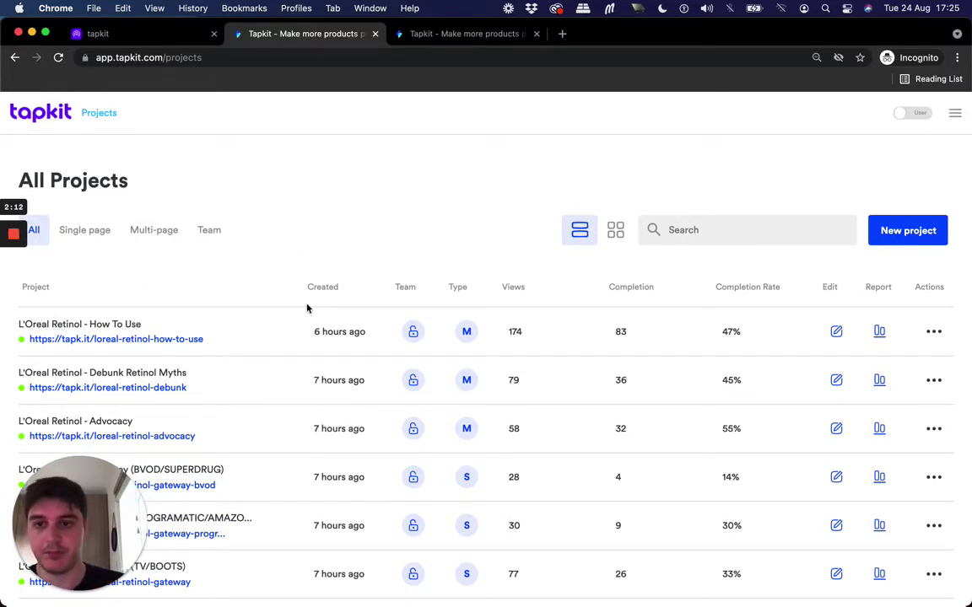
left_click(934, 333)
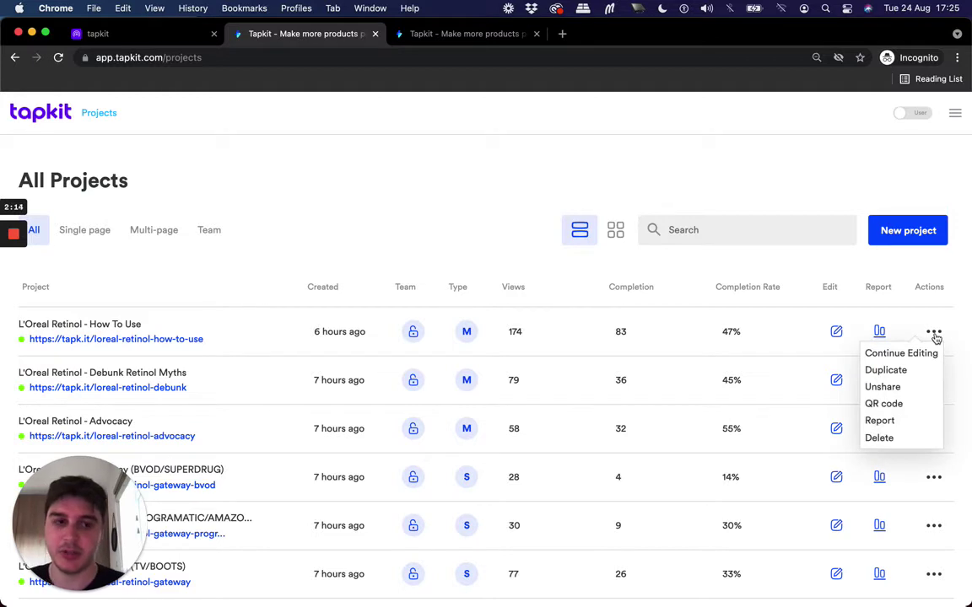
left_click(887, 404)
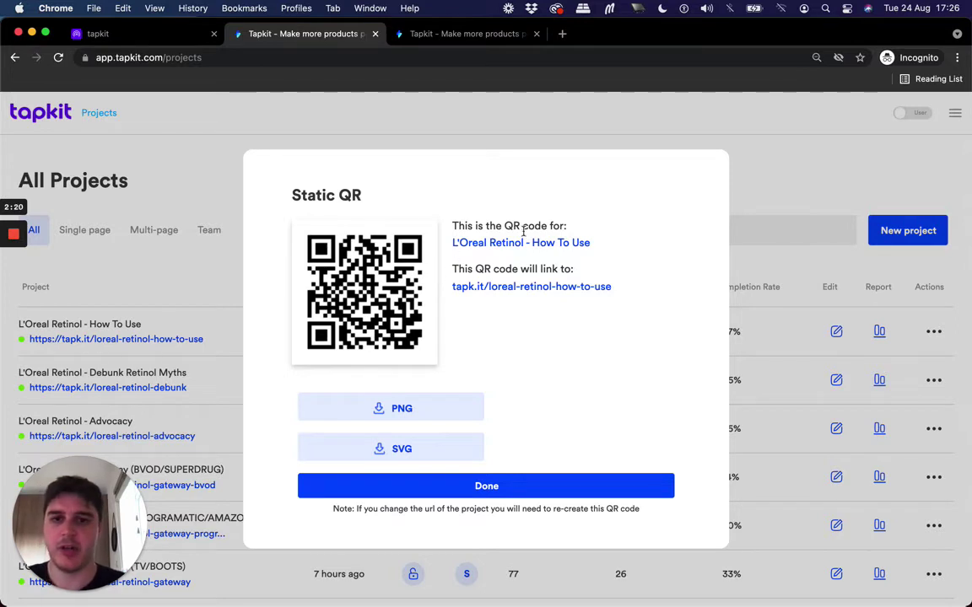
left_click_drag(614, 288, 452, 290)
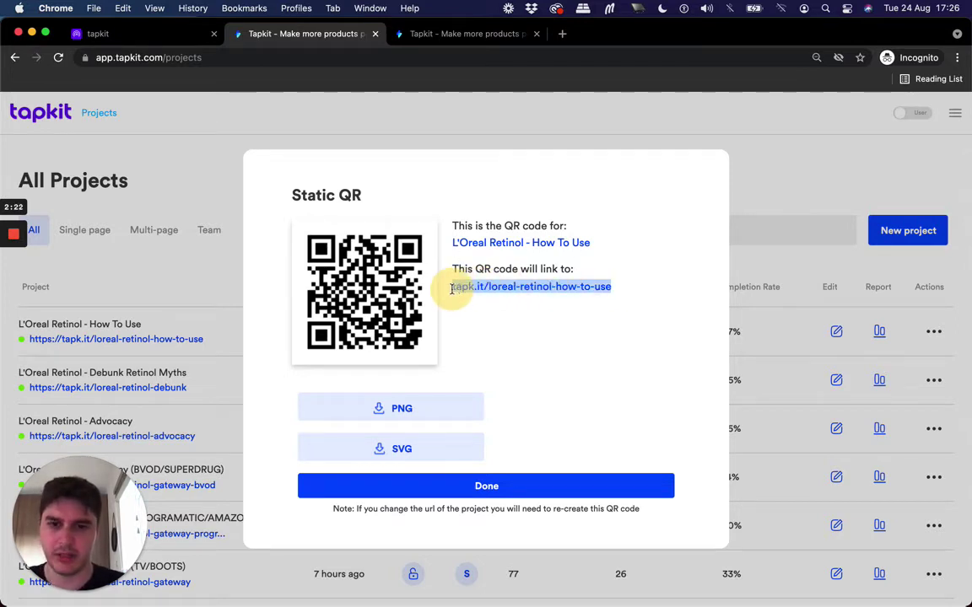
left_click(540, 305)
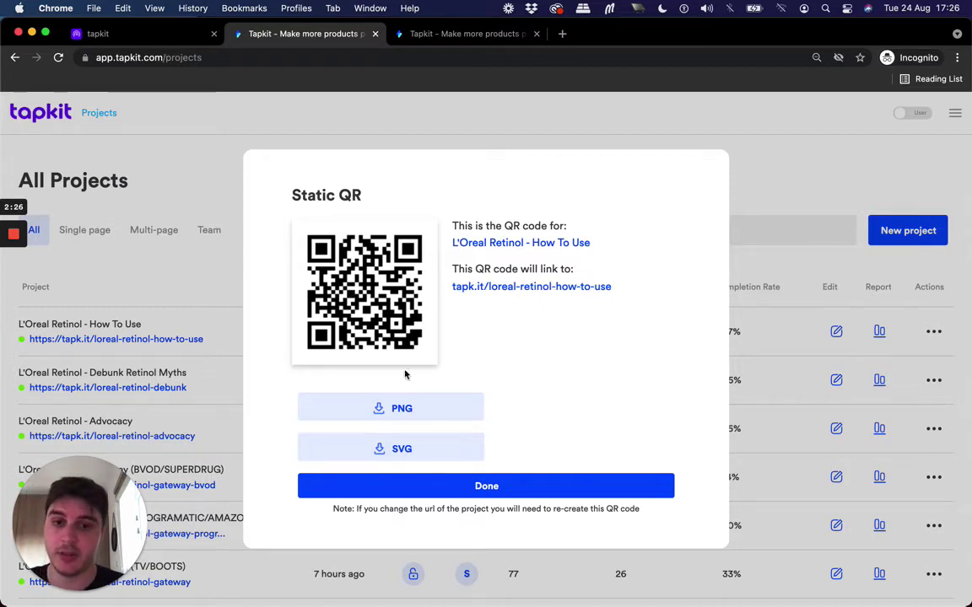
left_click(449, 485)
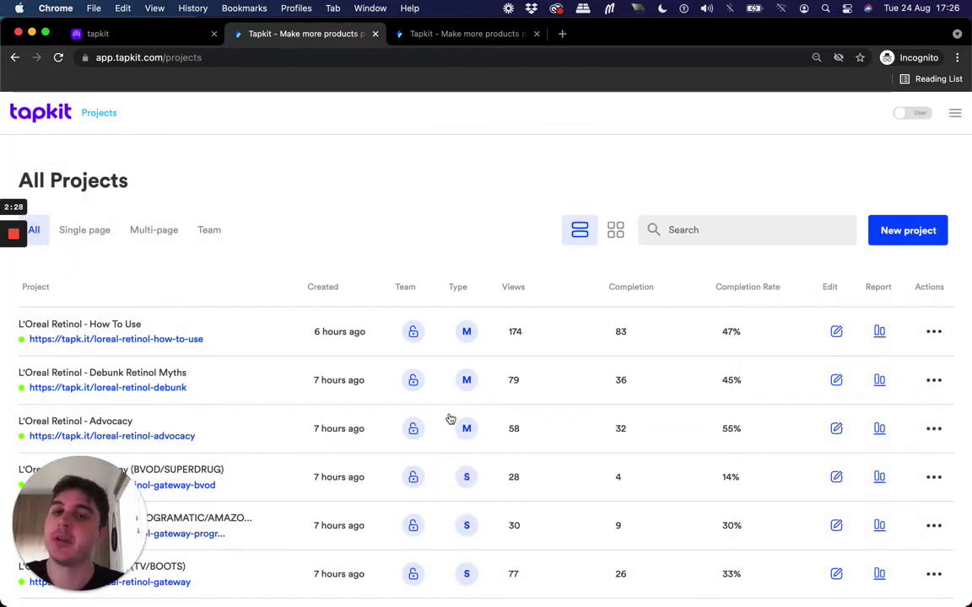
- Switch to the QR Code Studio page and check the QR Studio entry in the site navigation
left_click(448, 39)
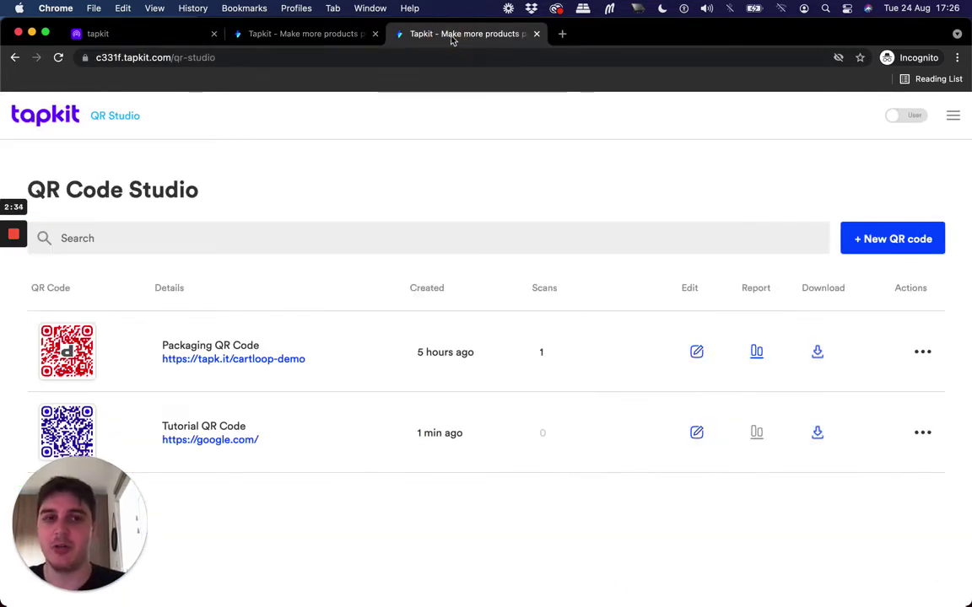
left_click(952, 116)
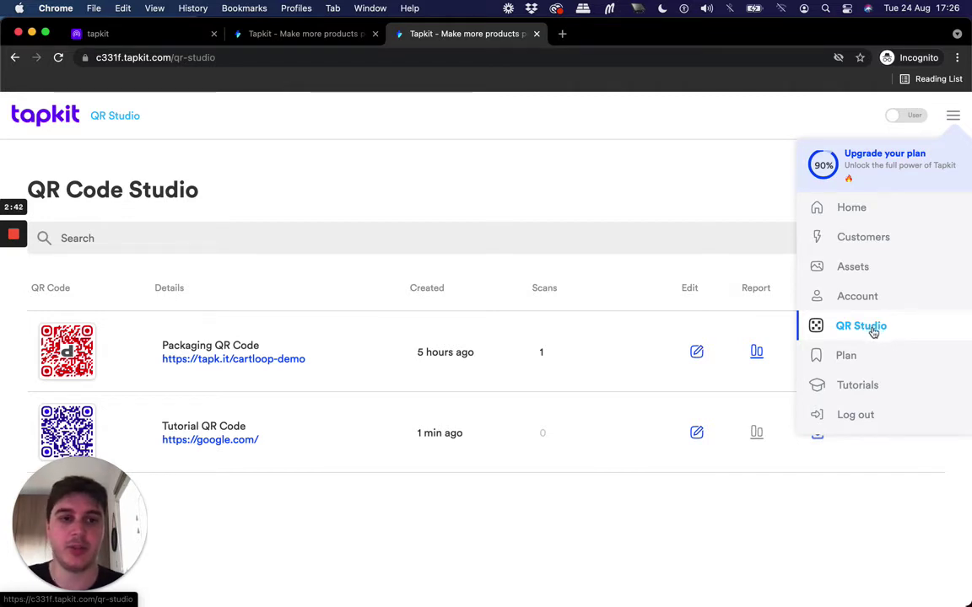
left_click(951, 117)
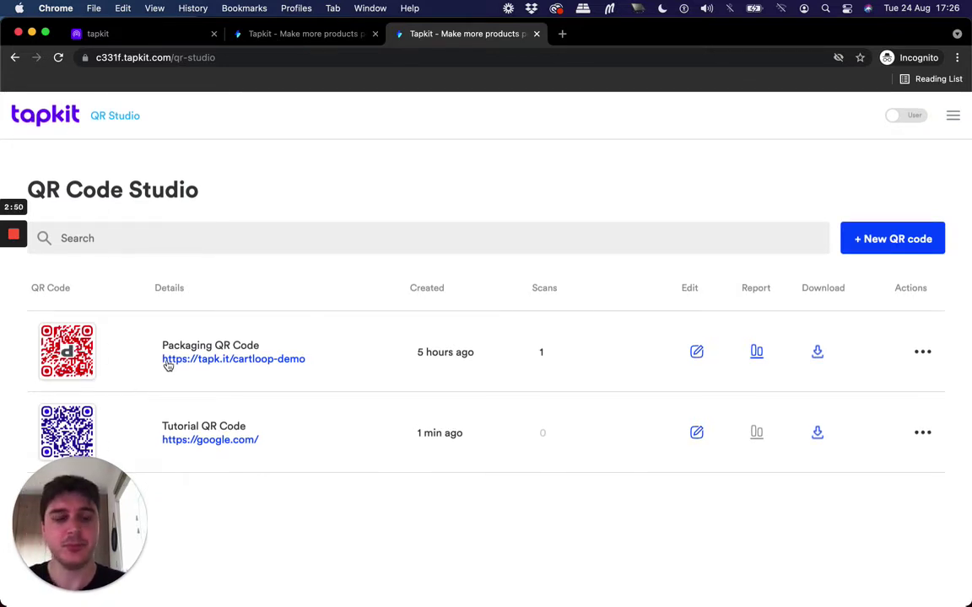
- Start a new dynamic QR code in the QR Code Studio and name it "Tutorial QR Code Example"
left_click(872, 240)
scroll(465, 314, "down", 1)
scroll(464, 314, "down", 5)
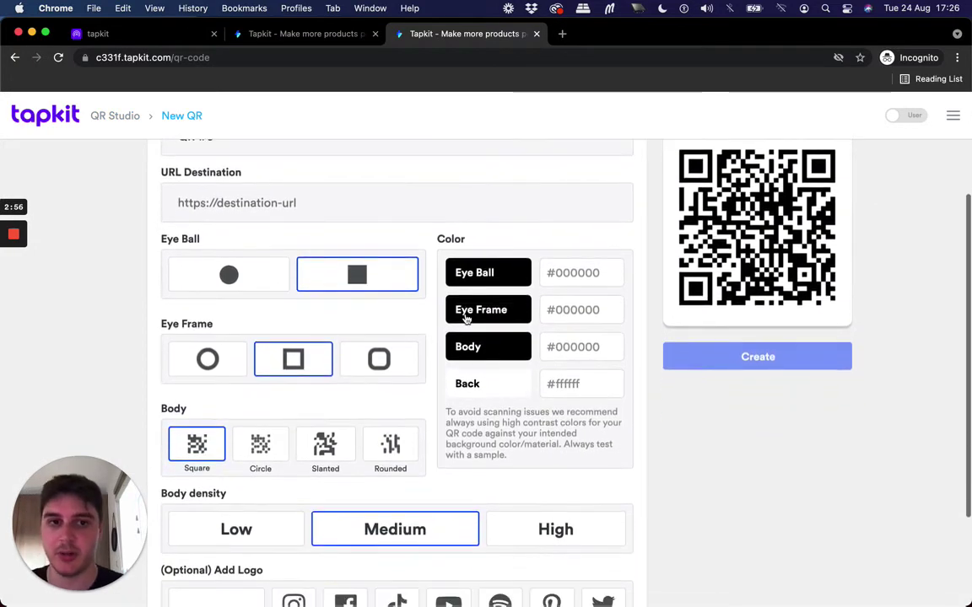
scroll(464, 316, "up", 5)
triple_click(337, 307)
type("Tutorial QR COde")
key("BackSpace")
key("BackSpace")
key("BackSpace")
type("ode Example")
left_click(250, 354)
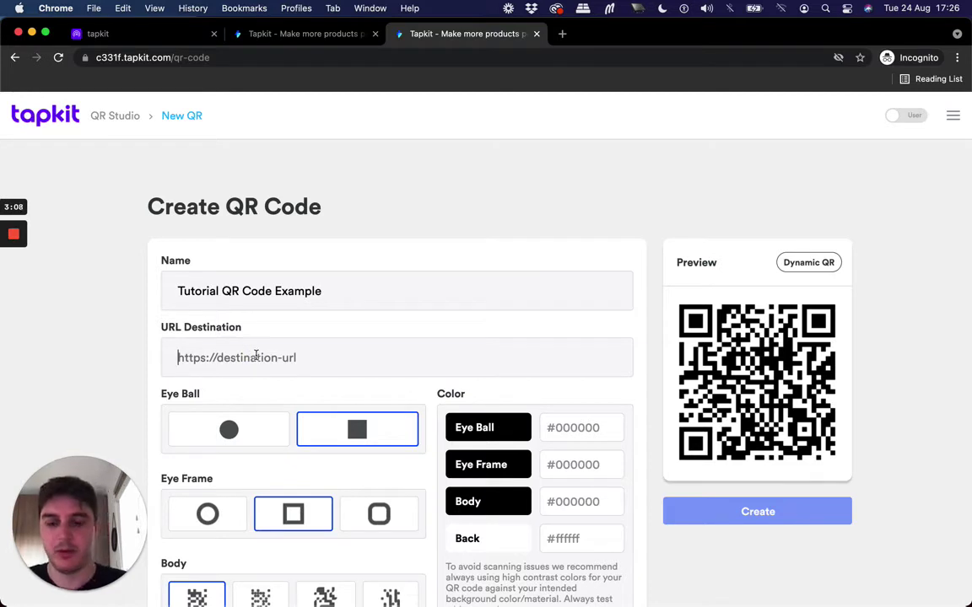
type("htt")
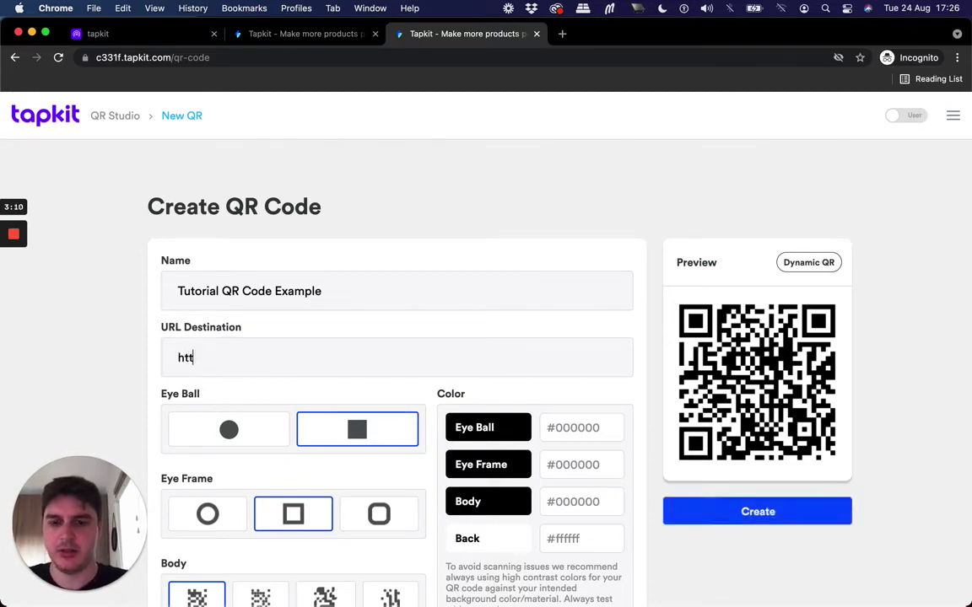
type("ps://tapkit.com")
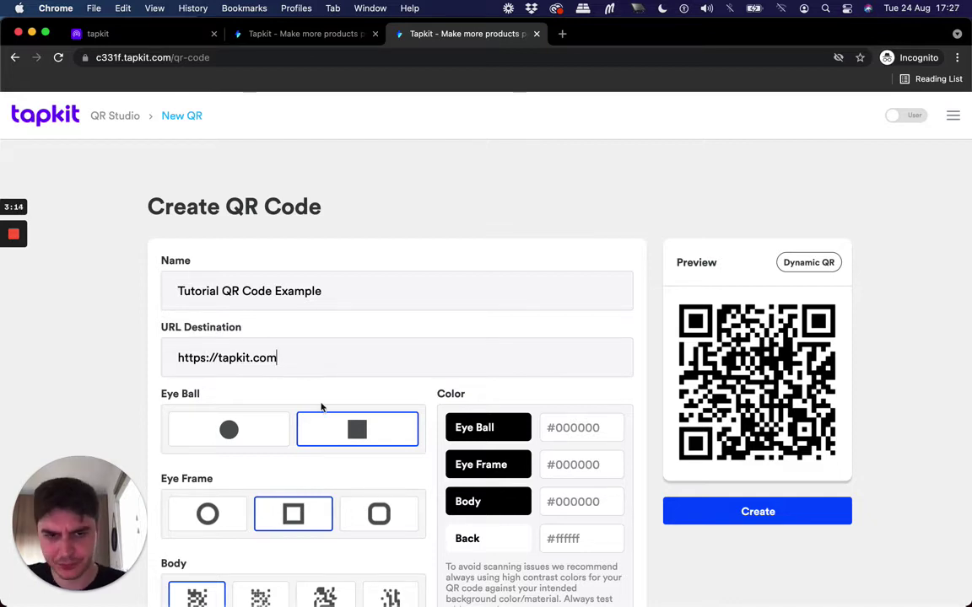
- Set the QR code's eye ball to the circle shape and its eye frame to the rounded square
scroll(321, 407, "down", 3)
scroll(321, 408, "down", 4)
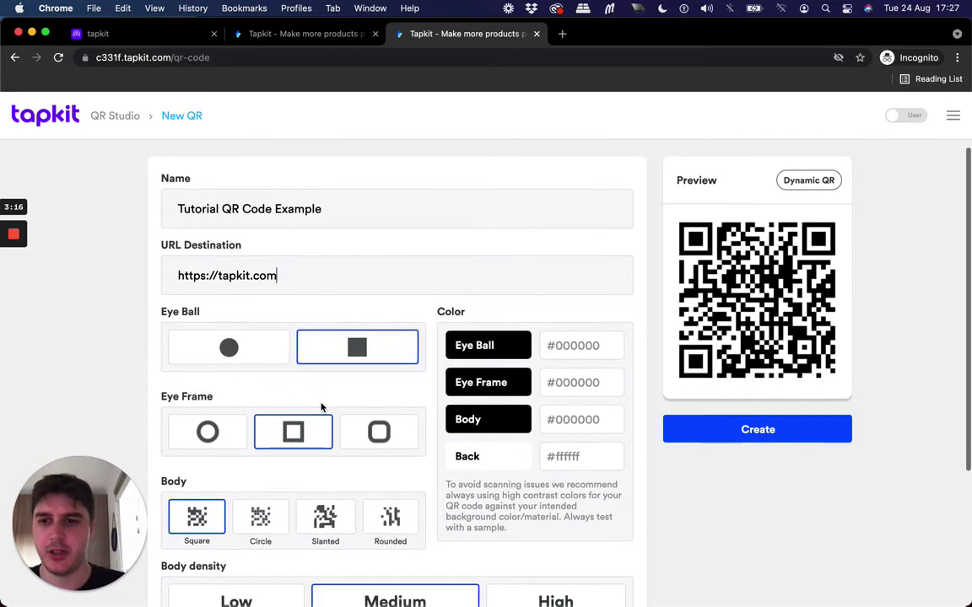
scroll(321, 408, "up", 2)
left_click(254, 341)
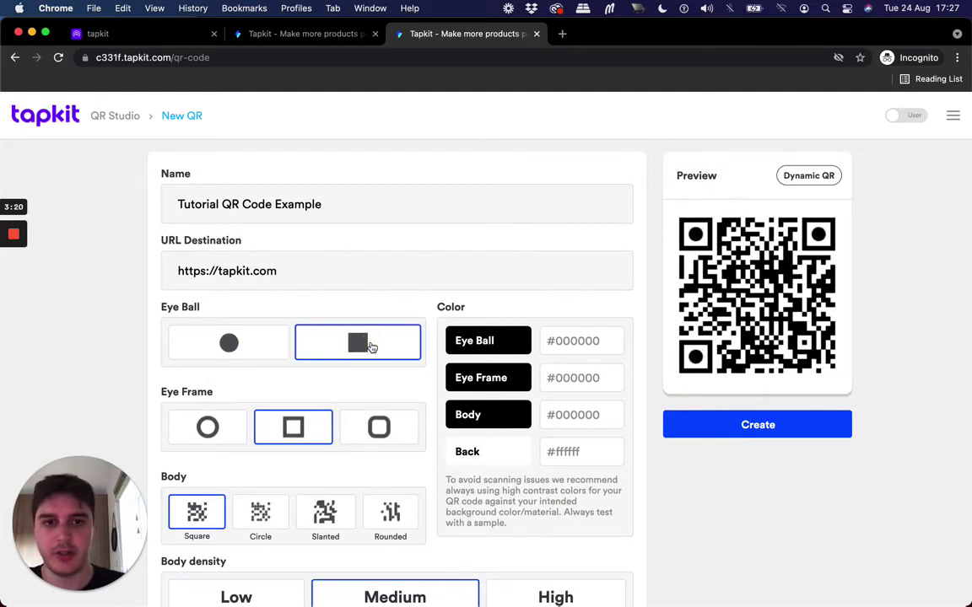
left_click(228, 341)
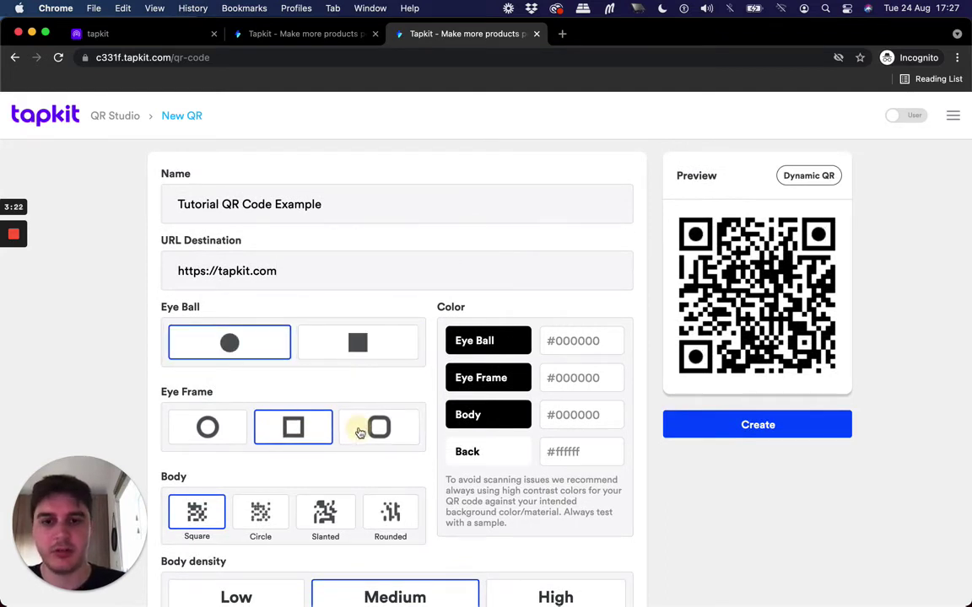
left_click(358, 430)
- Try the Circle and Slanted body patterns on the QR code and settle on Rounded
scroll(357, 433, "down", 1)
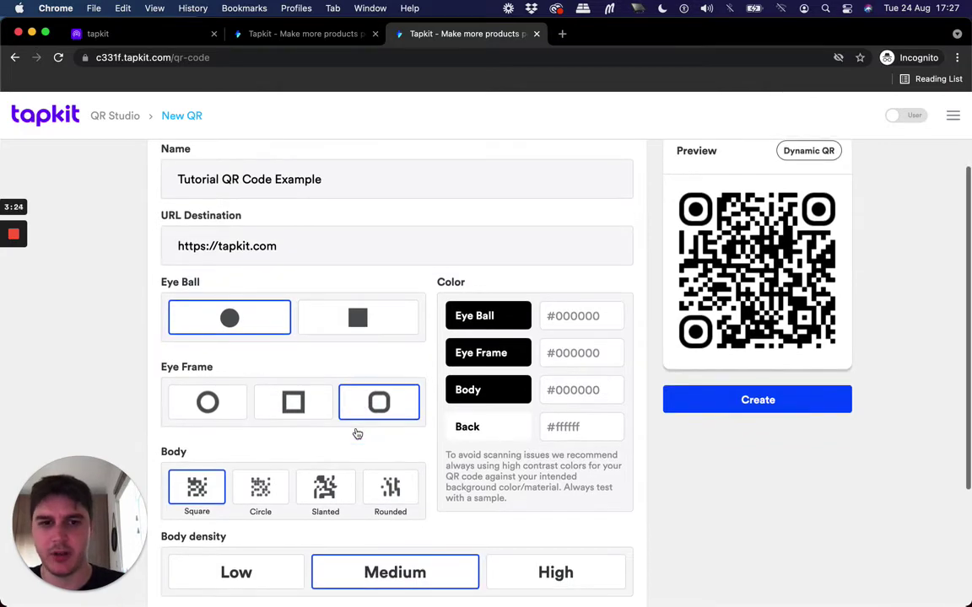
scroll(358, 433, "down", 3)
scroll(261, 426, "up", 1)
left_click(262, 425)
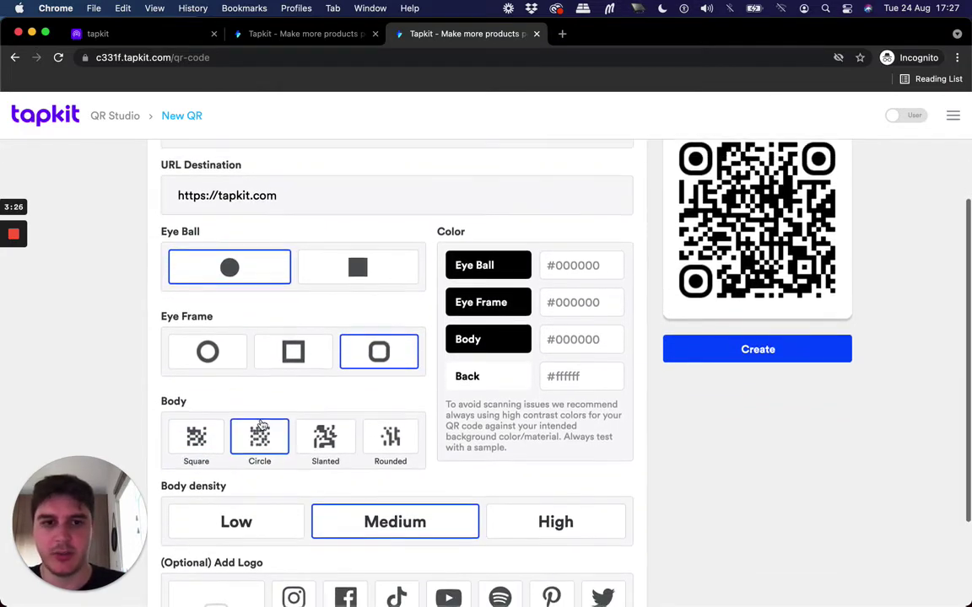
scroll(262, 425, "up", 1)
left_click(344, 459)
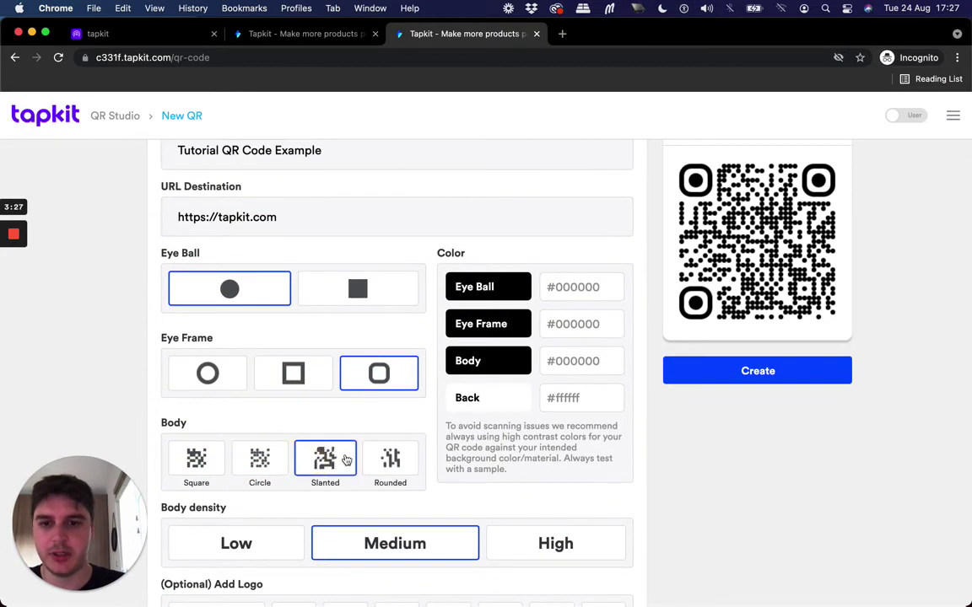
left_click(409, 466)
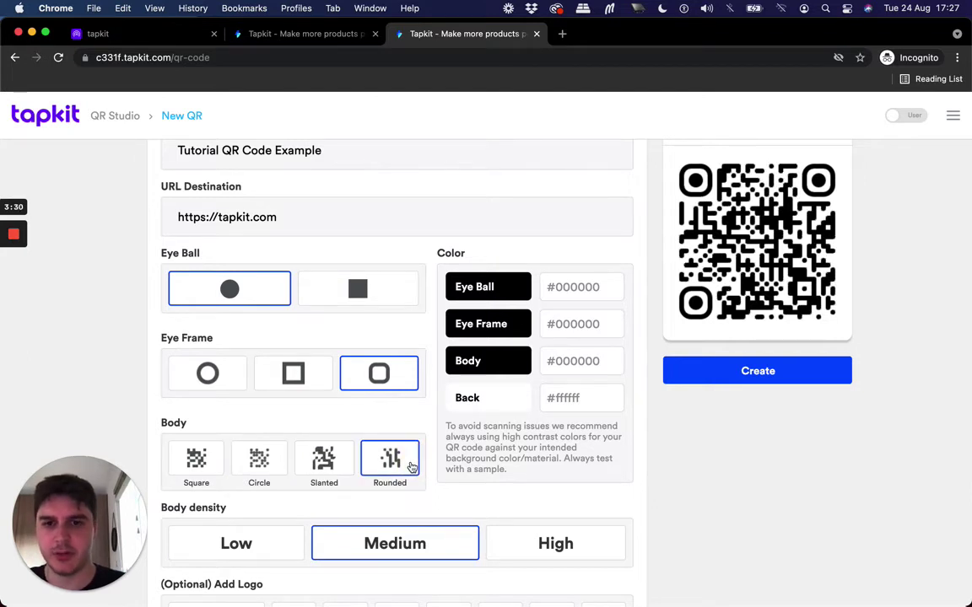
- Compare the Low, Medium and High body densities in the QR code preview and settle on Low
scroll(411, 464, "down", 2)
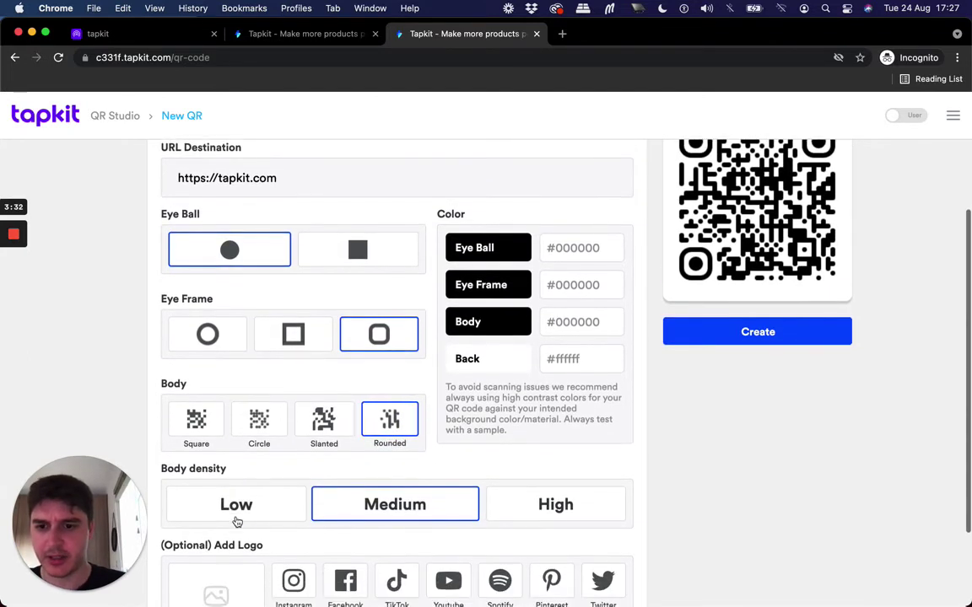
left_click(265, 517)
scroll(265, 516, "up", 1)
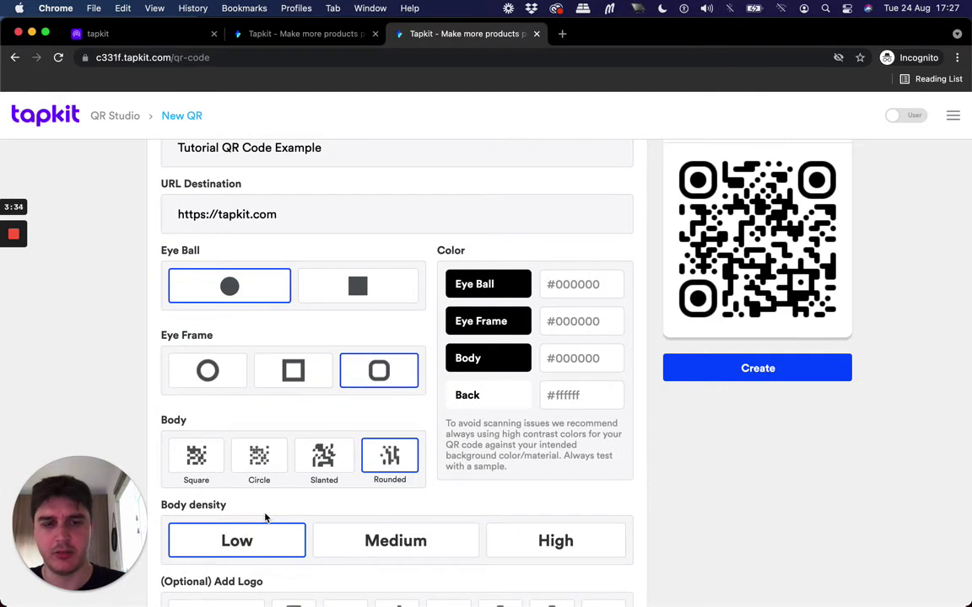
left_click(380, 551)
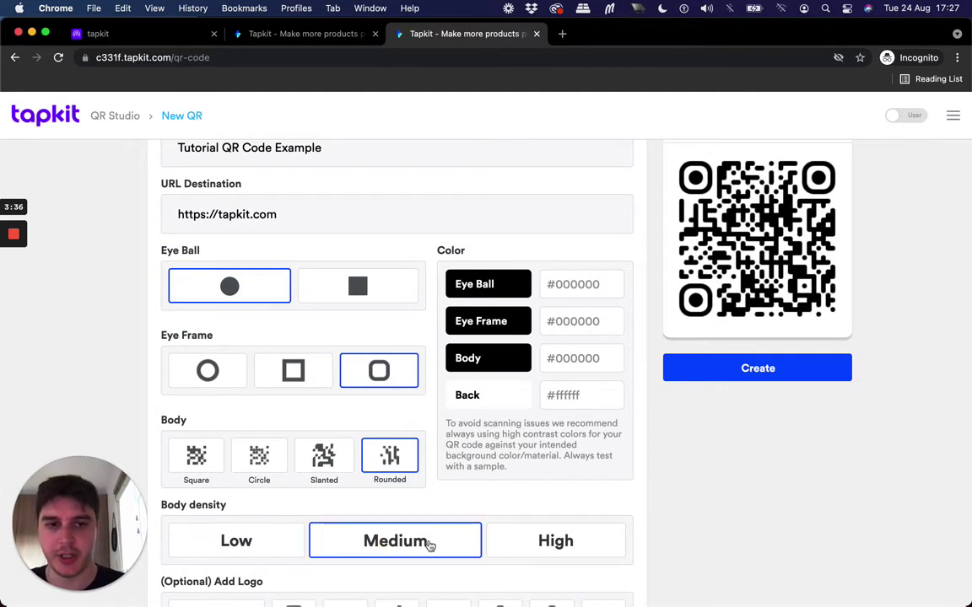
left_click(538, 548)
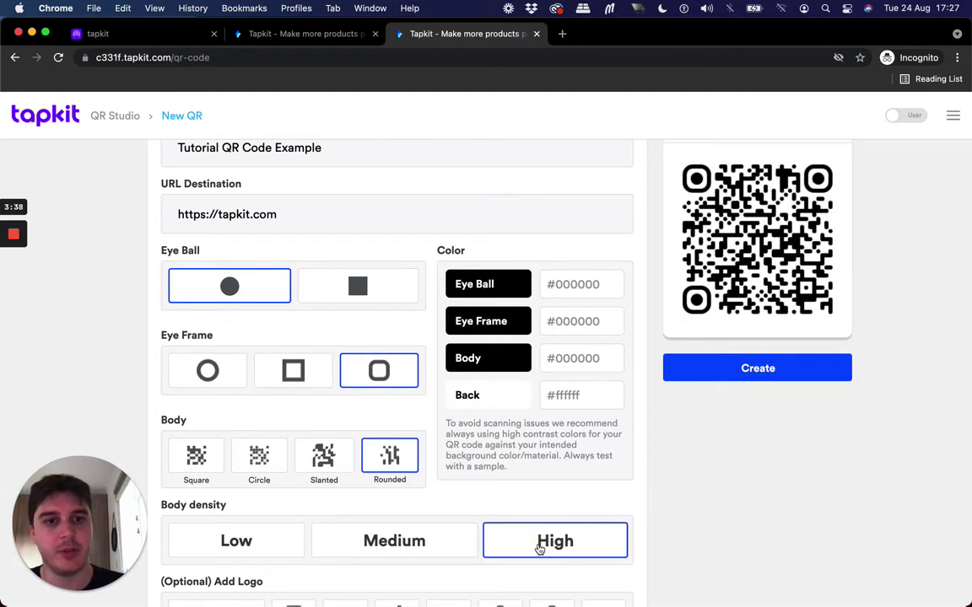
left_click(418, 543)
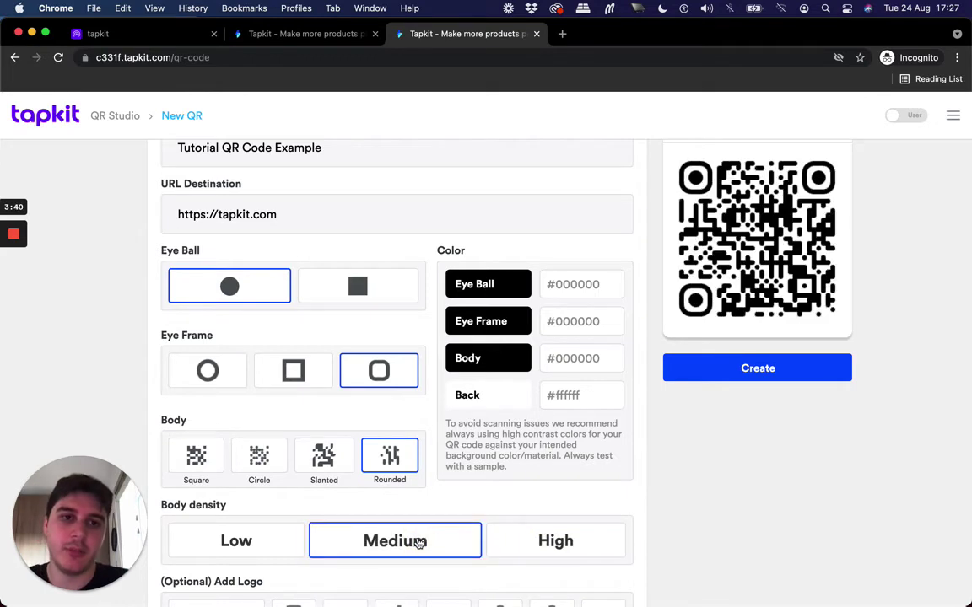
left_click(285, 543)
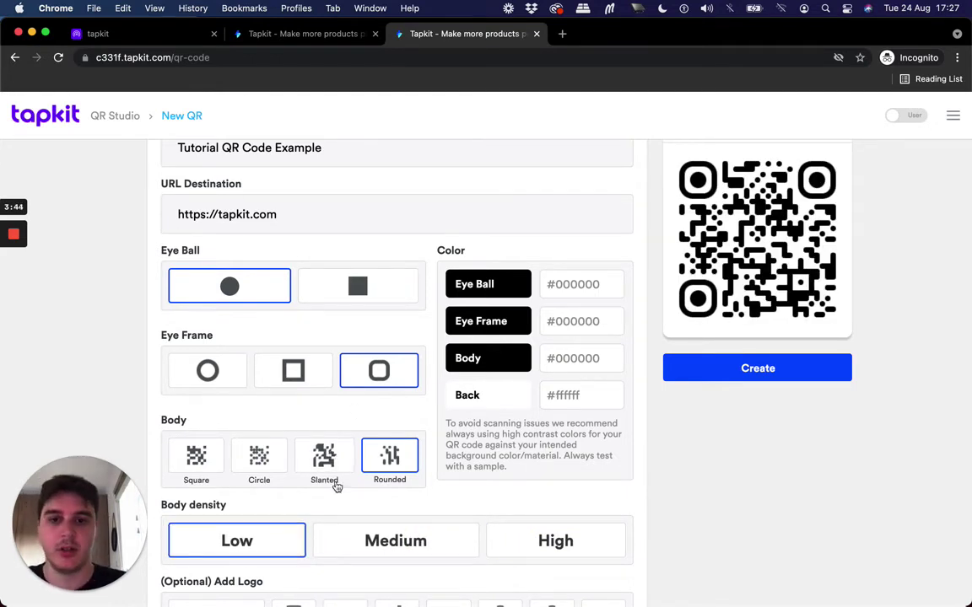
- Set the QR code's body density to Medium and its eye ball colour to the dark blue #240D9C
left_click(367, 543)
scroll(458, 422, "up", 1)
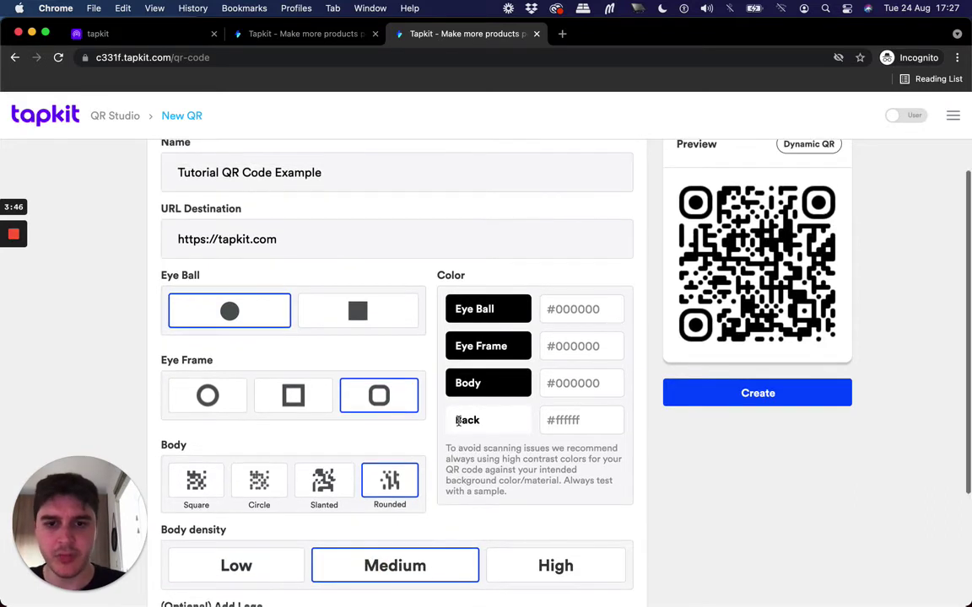
scroll(458, 421, "up", 1)
left_click(496, 332)
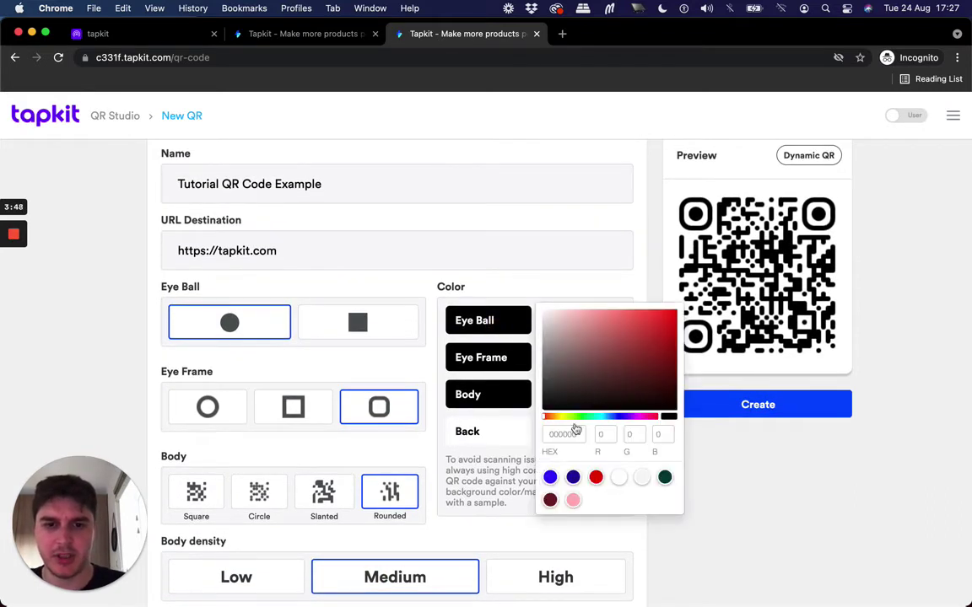
left_click(573, 478)
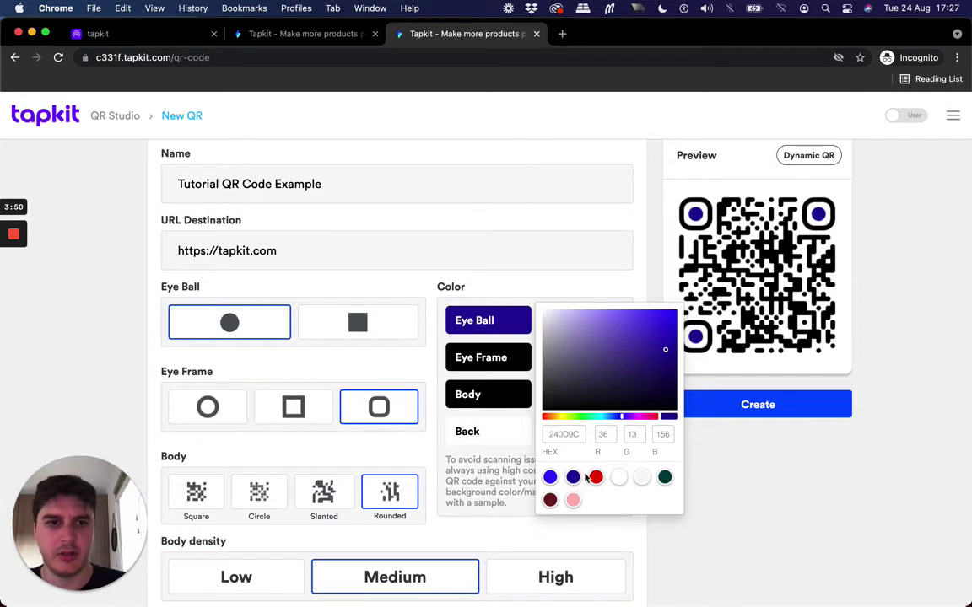
left_click(494, 332)
- Set the QR code's eye frame colour to #3611FC and its body colour to #240D9C
left_click(464, 363)
left_click(550, 515)
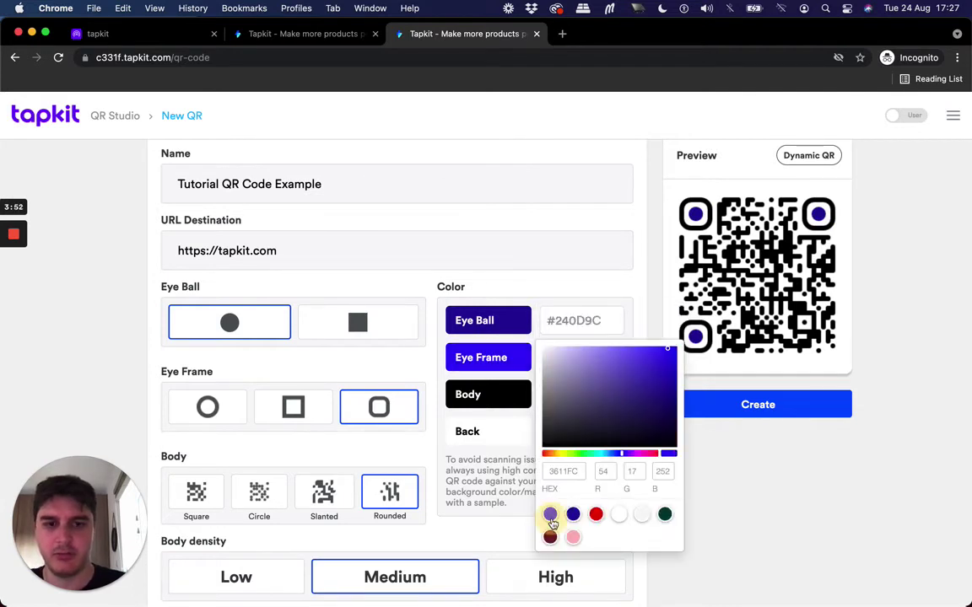
left_click(496, 483)
left_click(509, 397)
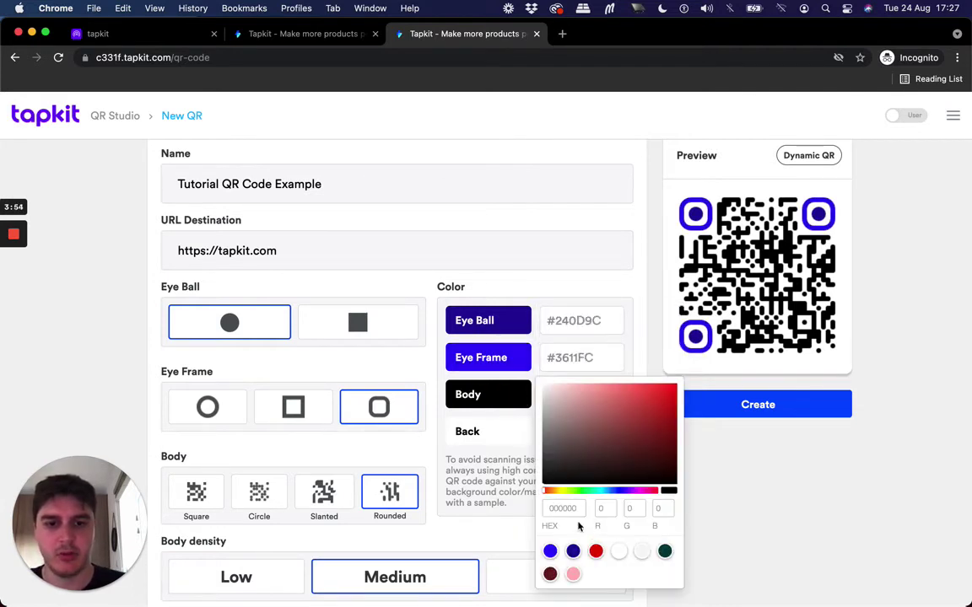
left_click(574, 552)
left_click(784, 218)
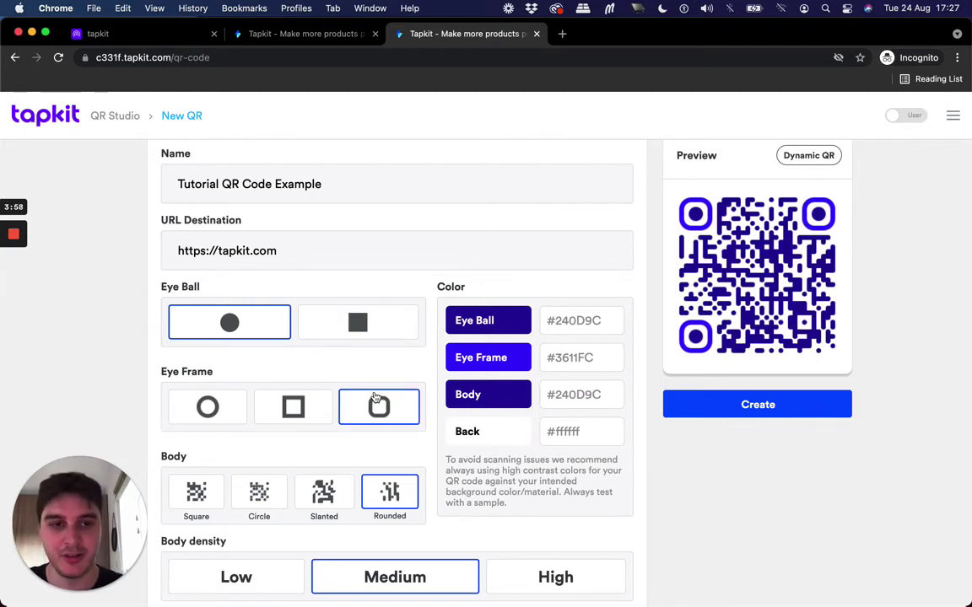
- Try a red background colour on the QR code and set it back to white #FFFFFF
scroll(377, 398, "down", 2)
left_click(499, 409)
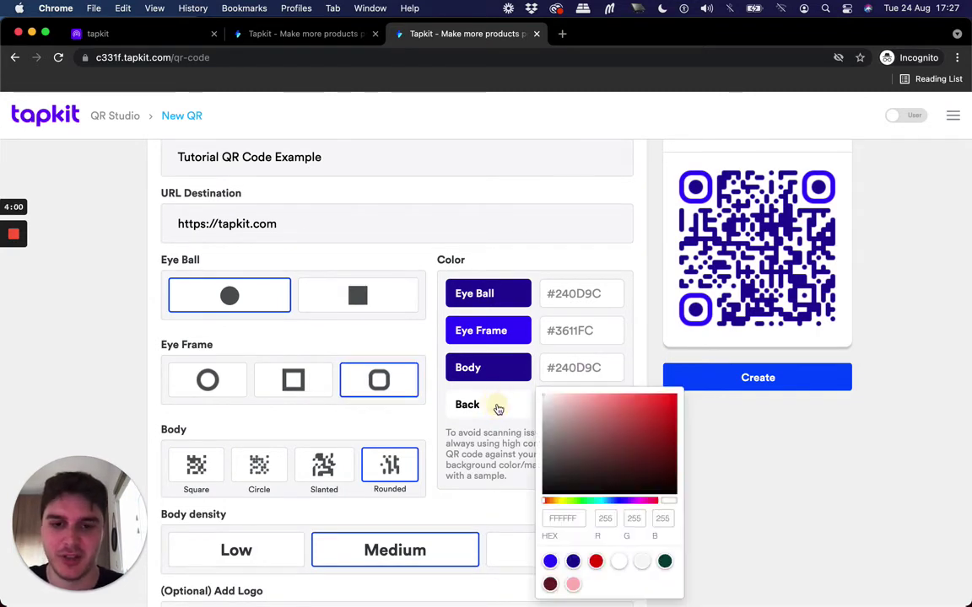
left_click(640, 397)
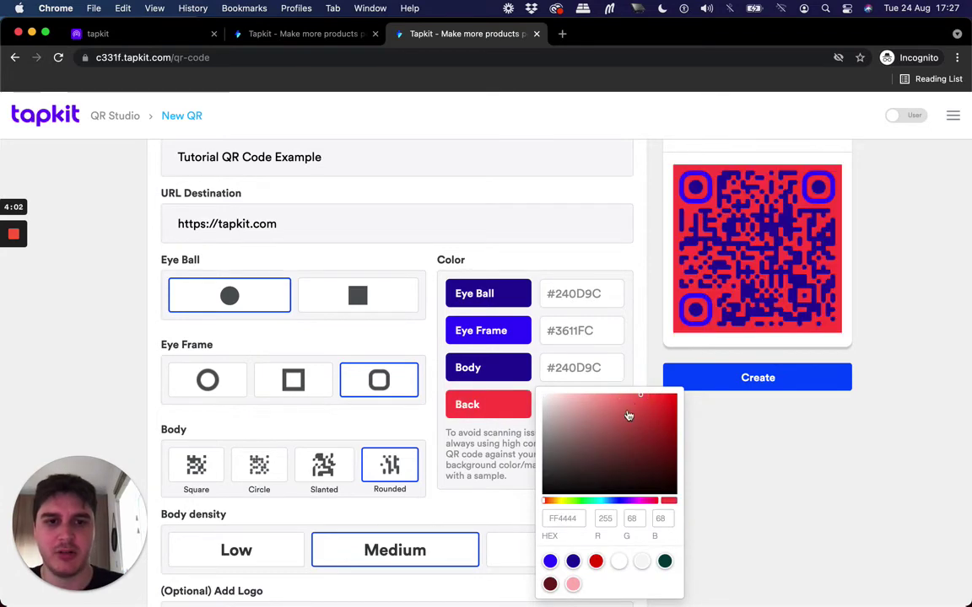
left_click(527, 386)
scroll(451, 421, "down", 2)
scroll(450, 416, "up", 2)
- Try the TikTok and Facebook logos in the centre of the QR code, then remove the logo
scroll(449, 416, "down", 5)
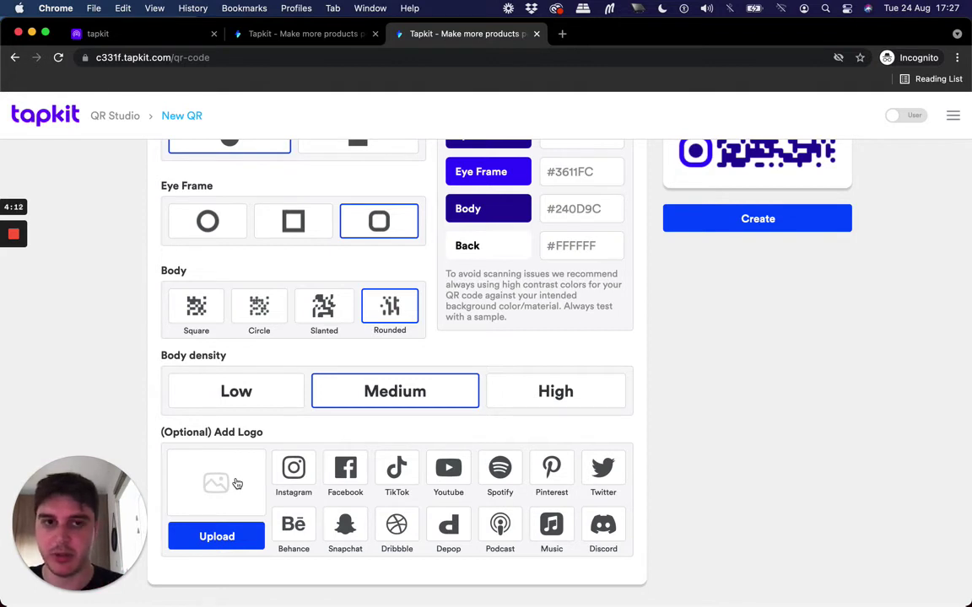
scroll(436, 380, "up", 1)
scroll(436, 375, "down", 1)
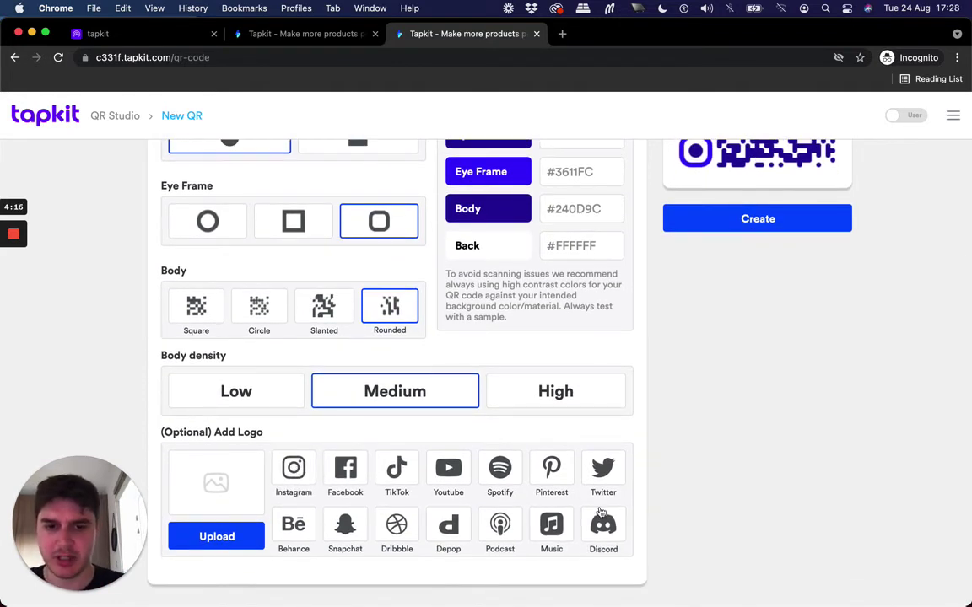
left_click(397, 470)
scroll(395, 468, "up", 3)
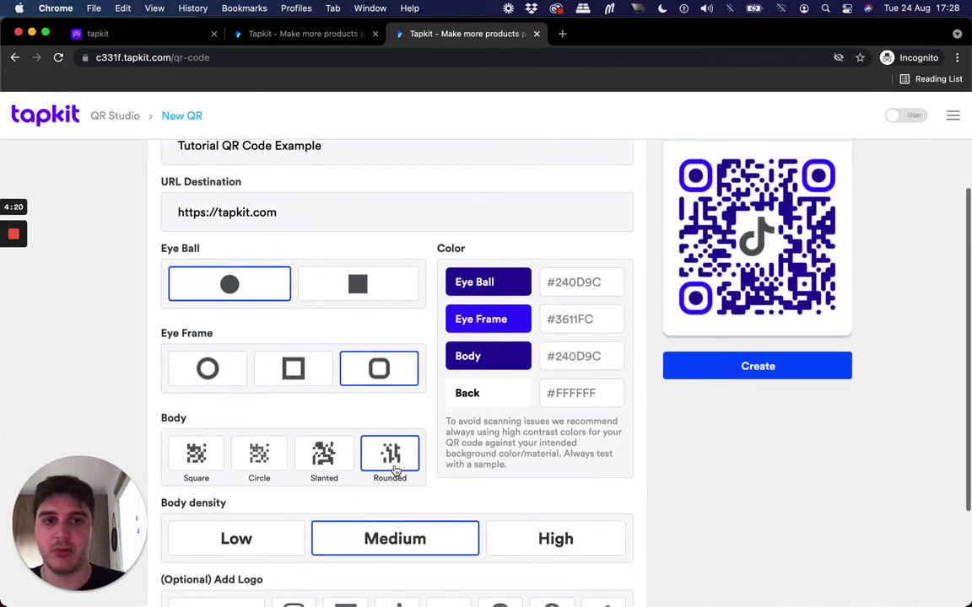
scroll(375, 523, "down", 1)
left_click(354, 556)
scroll(361, 496, "up", 2)
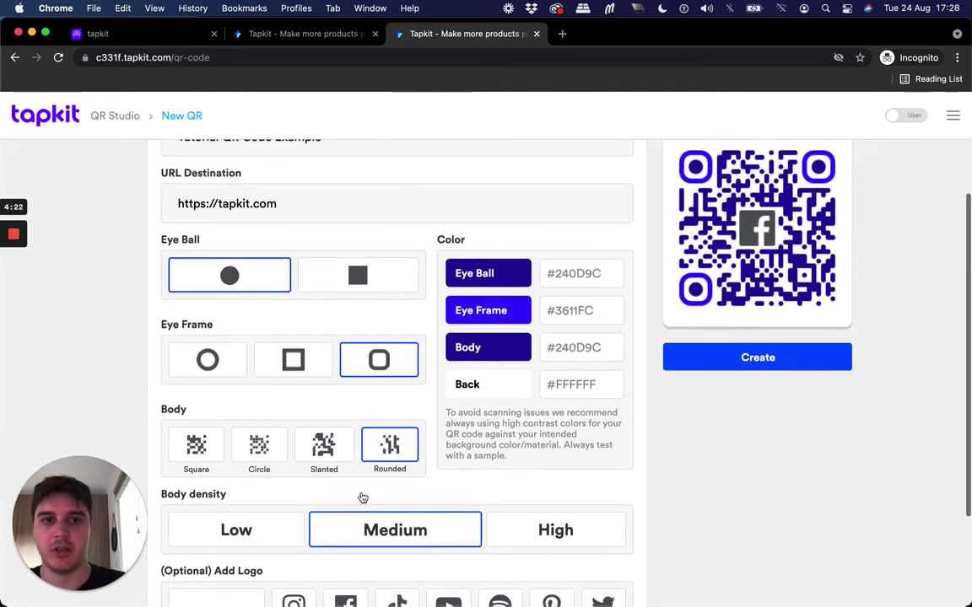
scroll(361, 497, "up", 1)
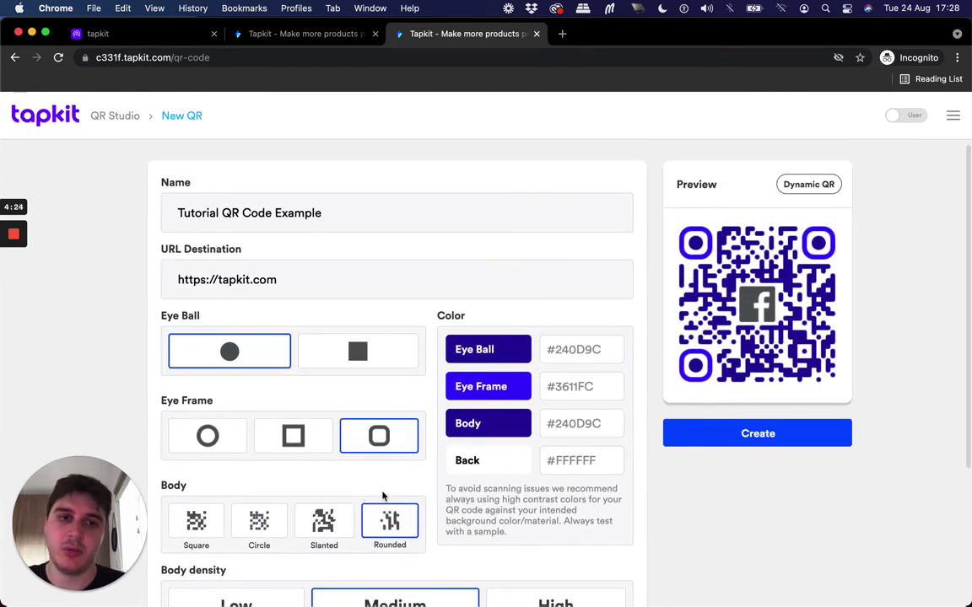
scroll(382, 499, "down", 4)
left_click(253, 540)
scroll(289, 378, "up", 5)
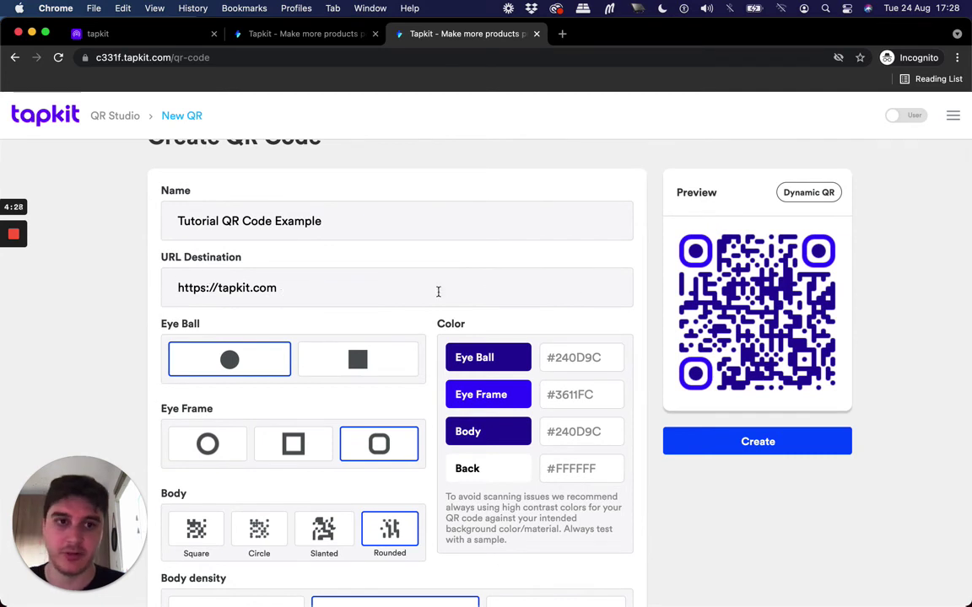
- Create the Tutorial QR Code Example with the chosen design
scroll(255, 281, "down", 2)
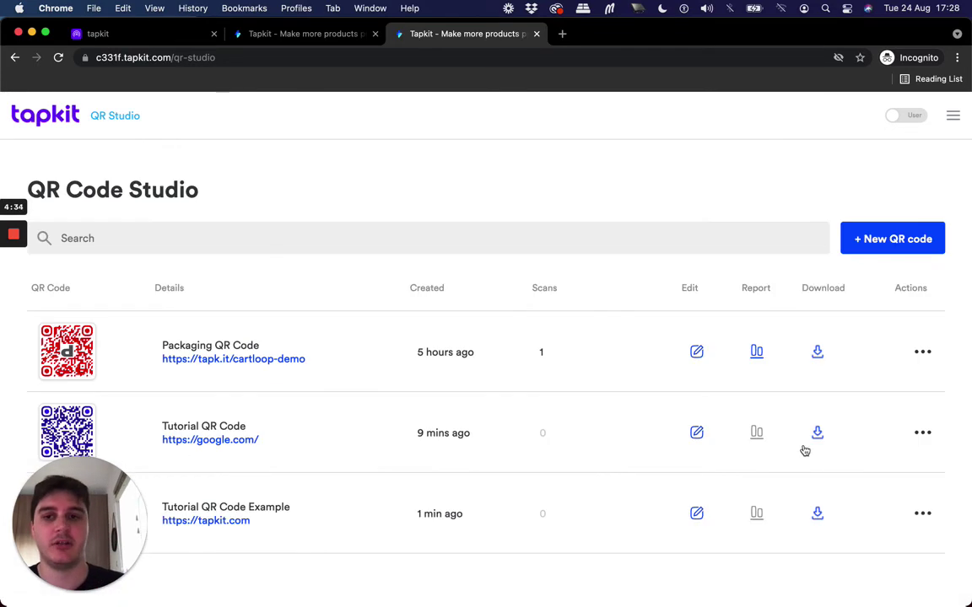
left_click_drag(78, 523, 202, 239)
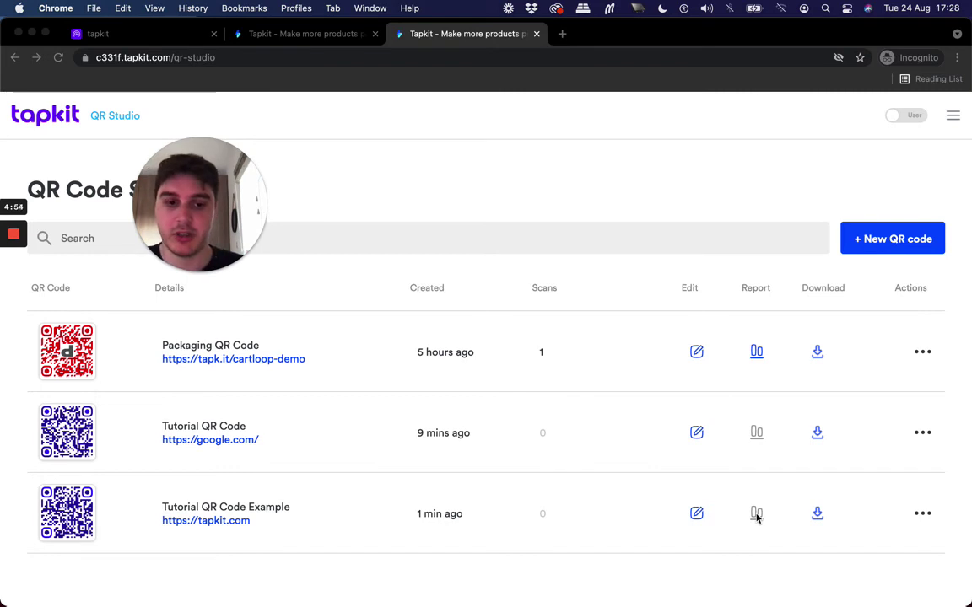
- Open Tutorial QR Code Example for editing, review its name, URL destination and design, and return to the QR code list
left_click(711, 512)
left_click(698, 513)
scroll(489, 472, "down", 2)
scroll(489, 472, "up", 1)
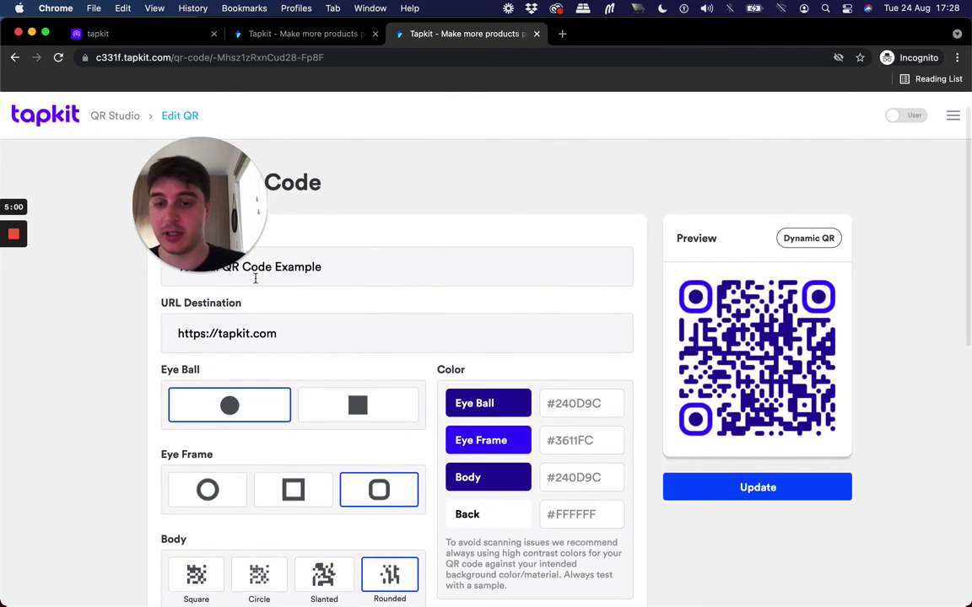
left_click_drag(172, 143, 98, 157)
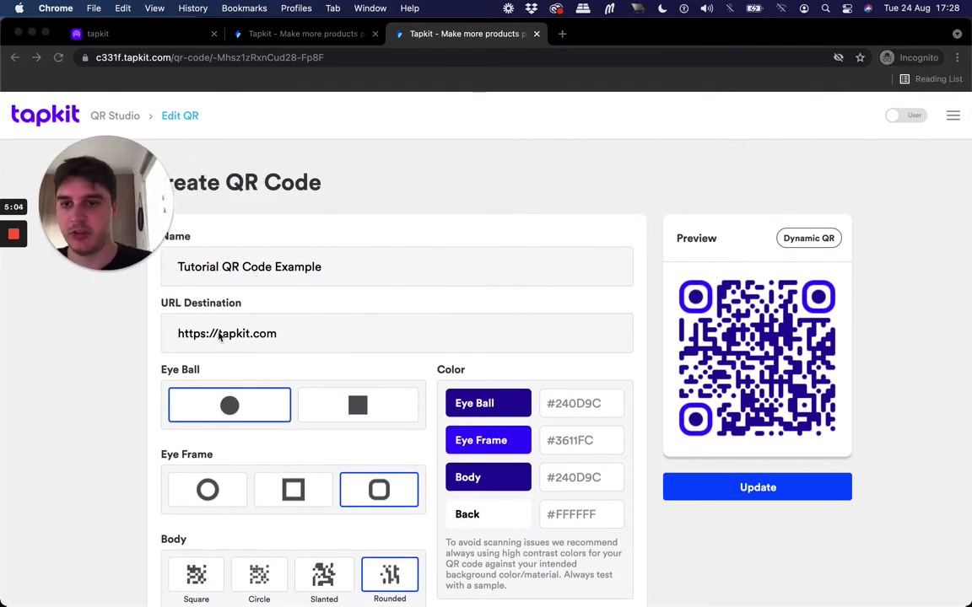
left_click(108, 113)
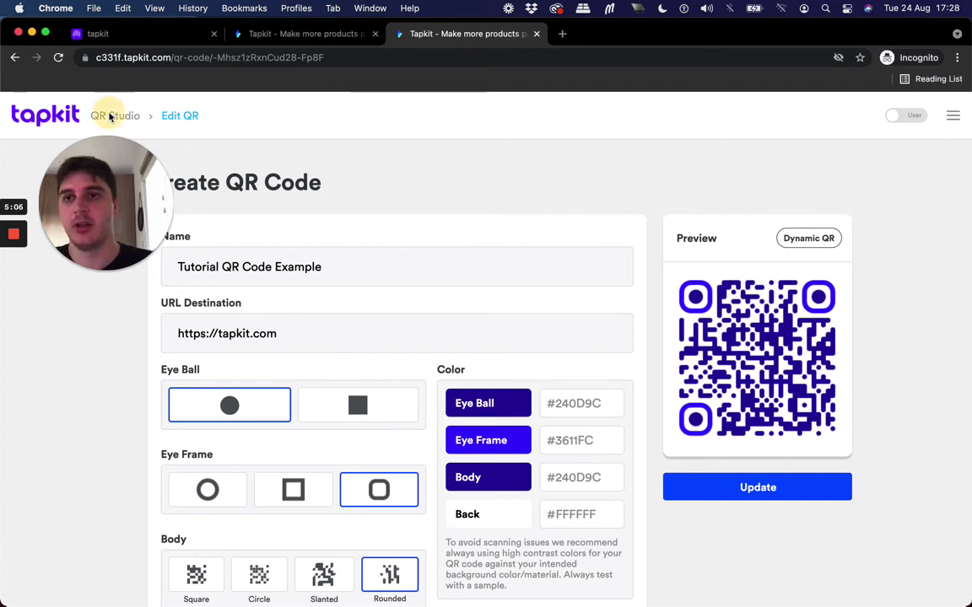
left_click(119, 118)
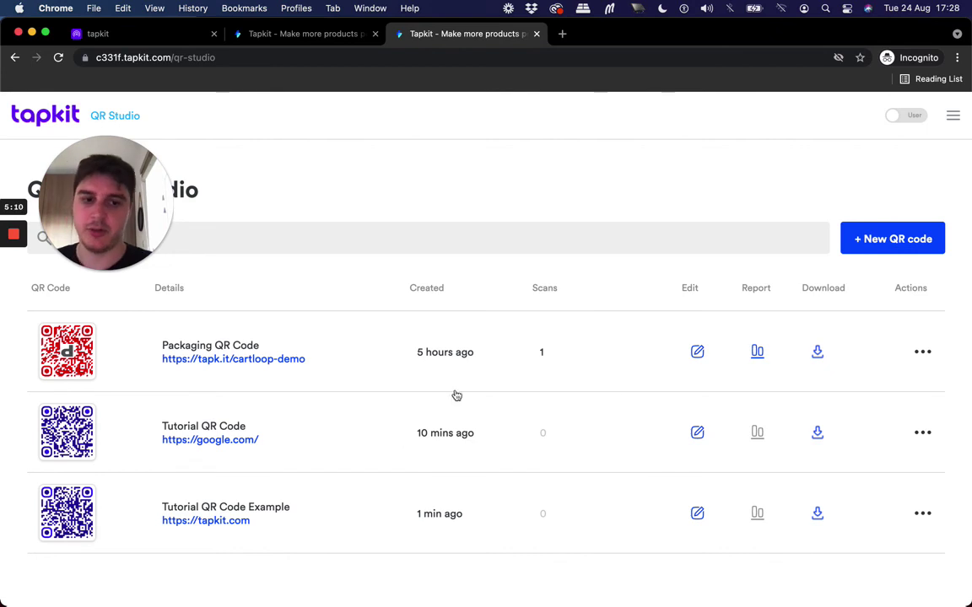
- View the PNG and SVG download options for Tutorial QR Code Example and close them
left_click(818, 515)
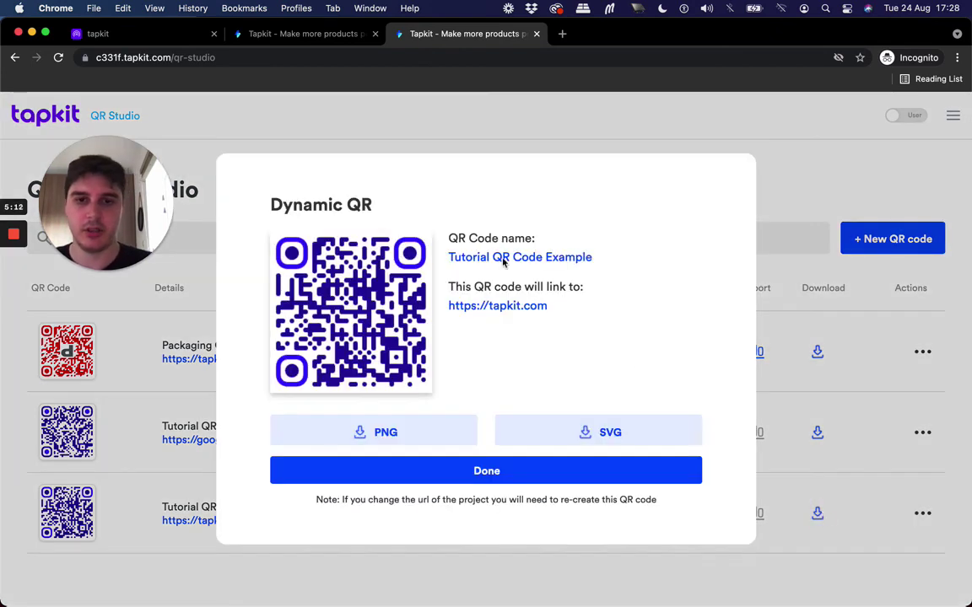
left_click(546, 477)
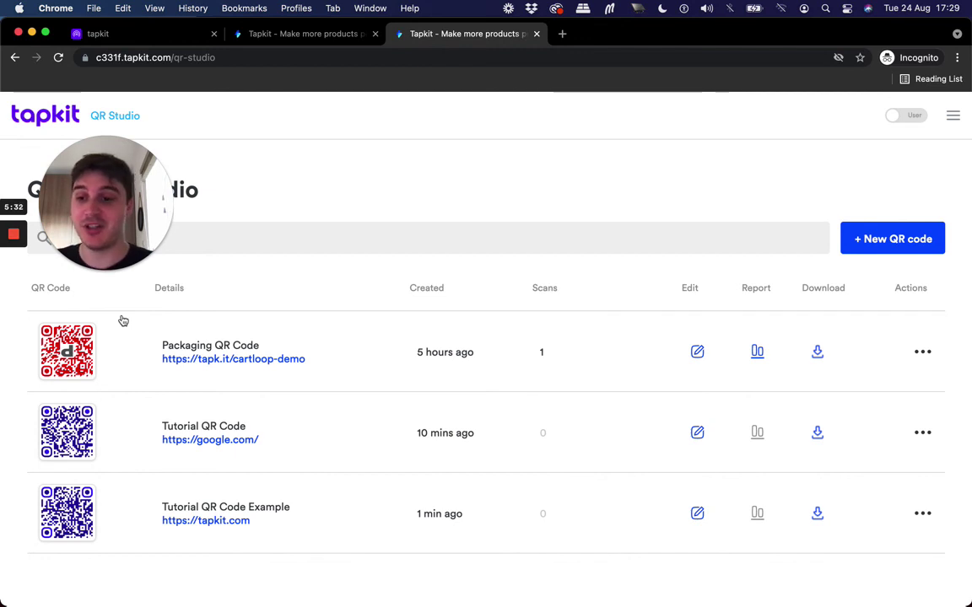
mouse_move(19, 226)
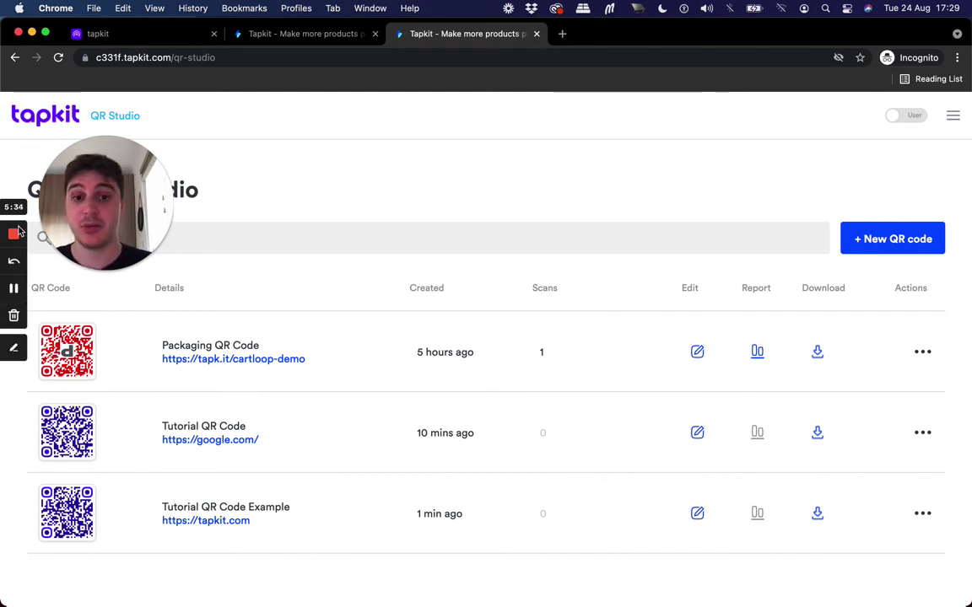